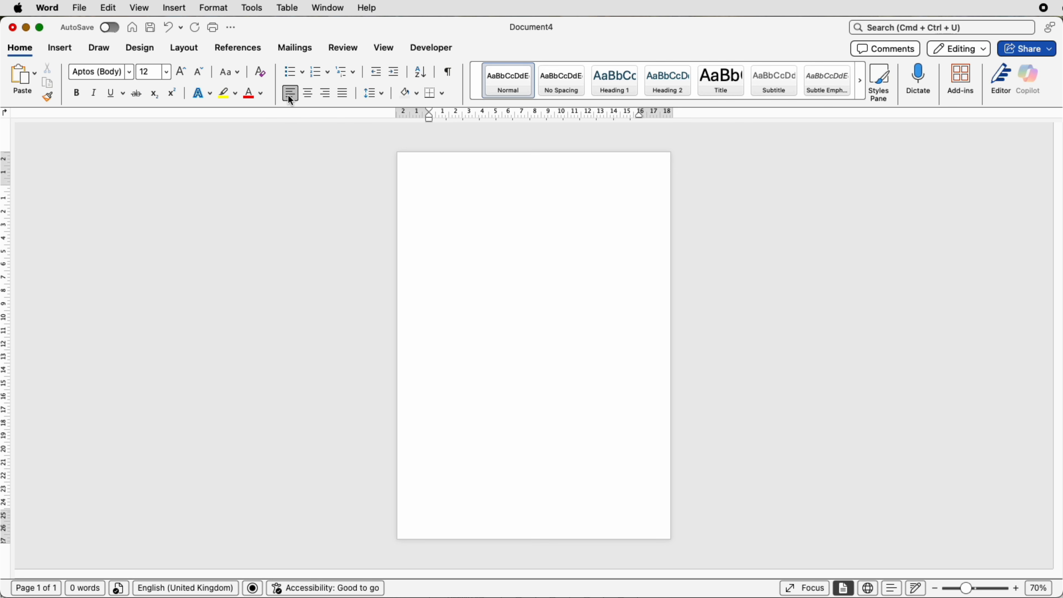
# - Insert a table with 5 columns and 22 rows, leaving one blank line above it
pyautogui.press('Return')
pyautogui.click(59, 49)
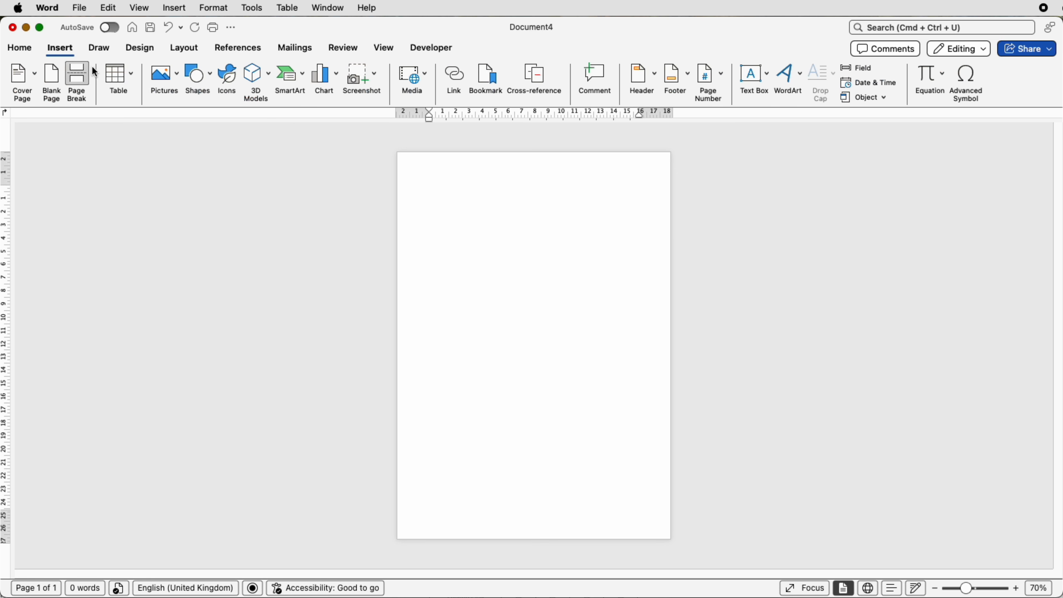
pyautogui.click(130, 80)
pyautogui.click(155, 240)
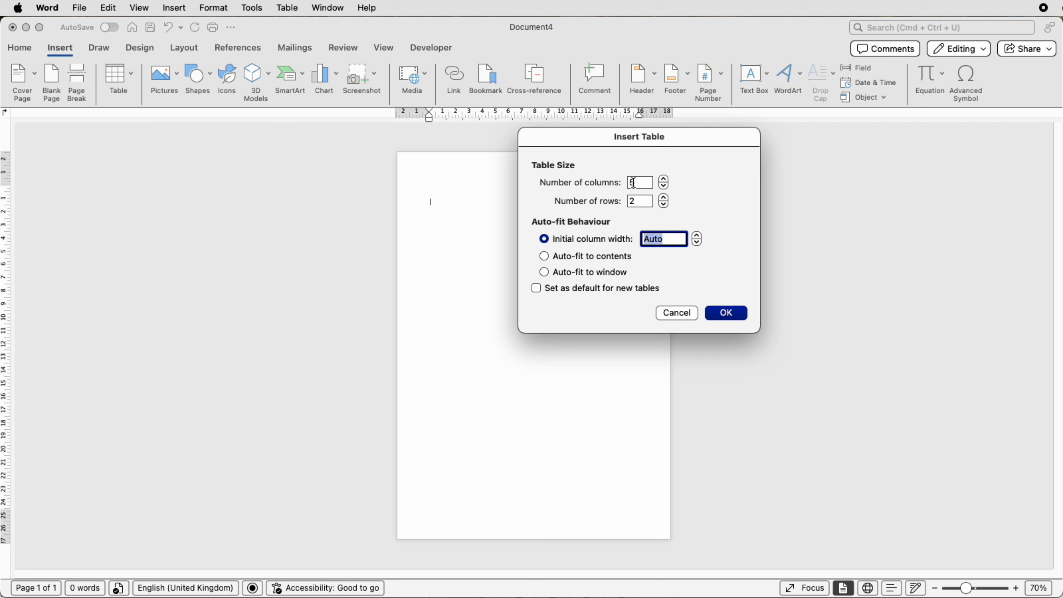
pyautogui.click(640, 202)
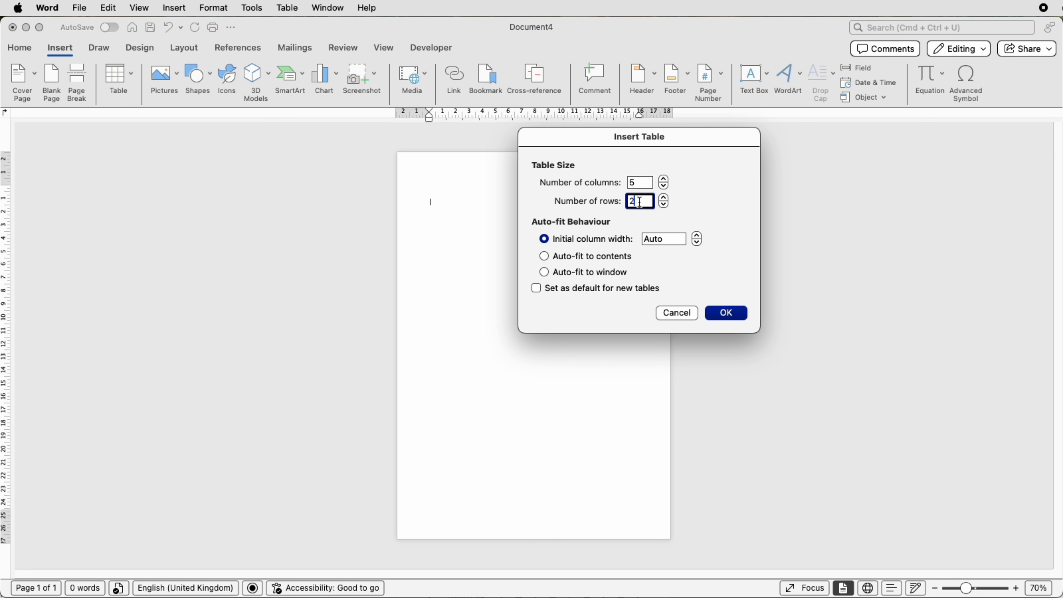
pyautogui.write('2')
pyautogui.click(731, 313)
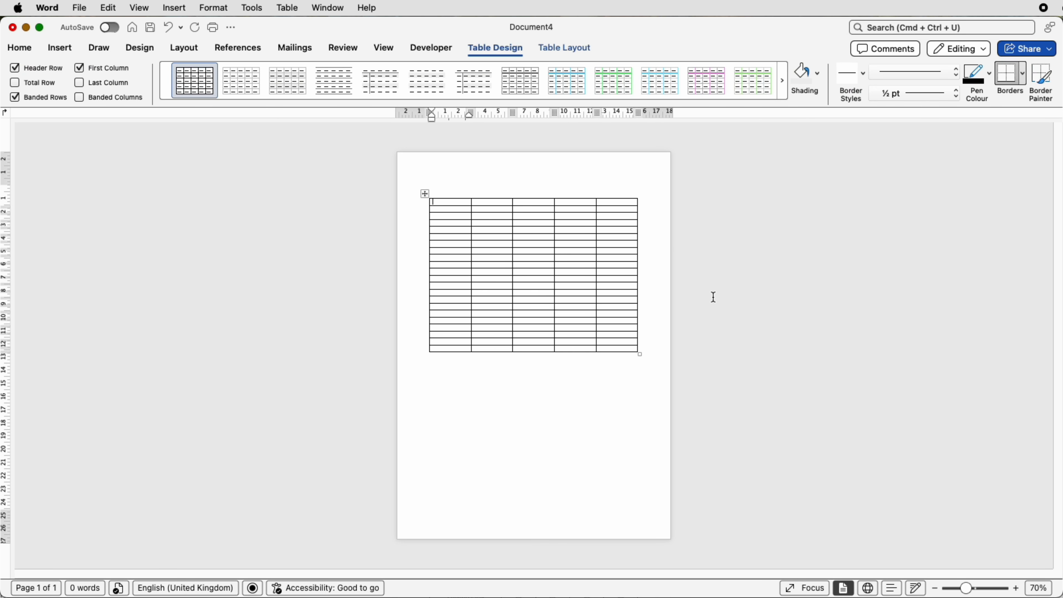
# - Set the height of all table rows to 1 cm
pyautogui.click(425, 194)
pyautogui.click(553, 49)
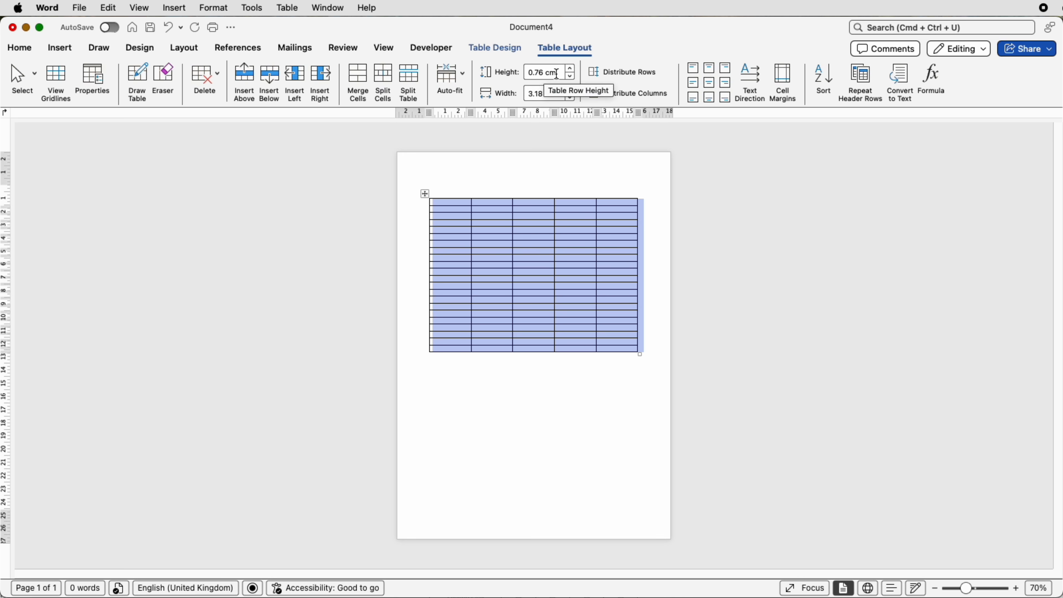
pyautogui.moveTo(557, 75); pyautogui.dragTo(528, 72)
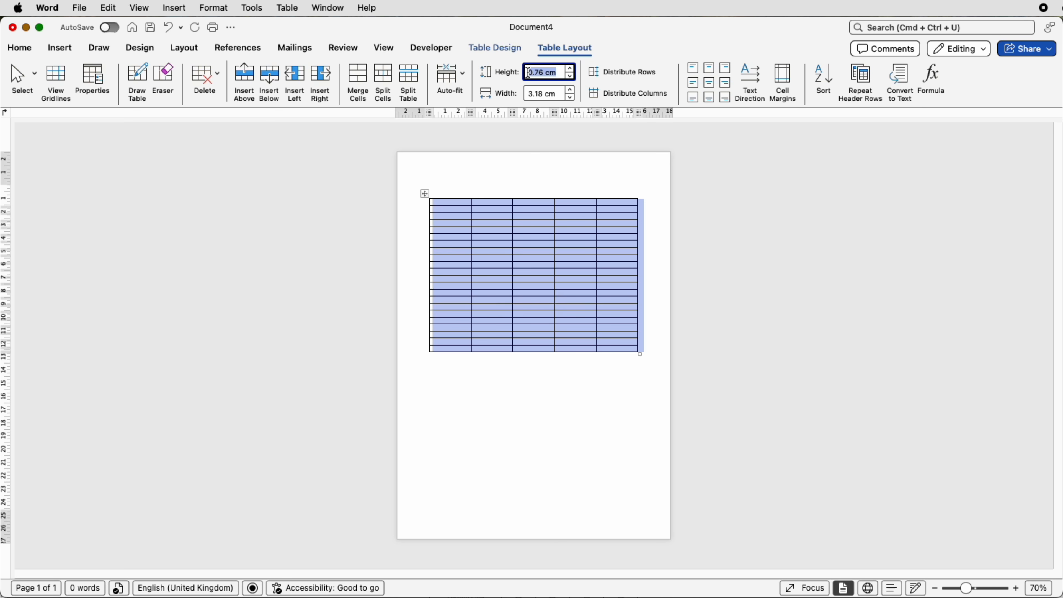
pyautogui.write('1')
pyautogui.press('Return')
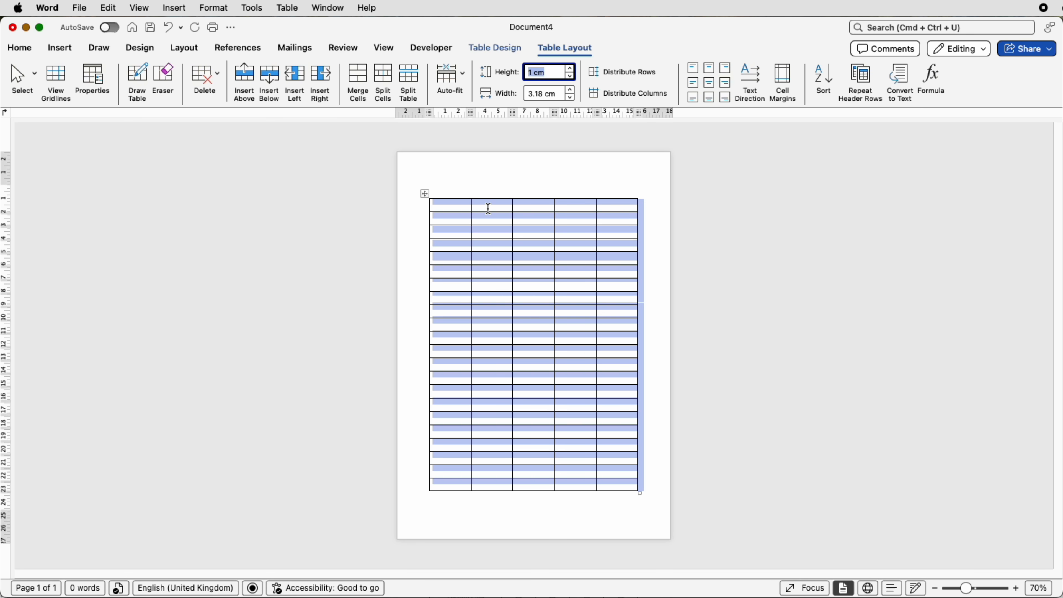
pyautogui.click(461, 186)
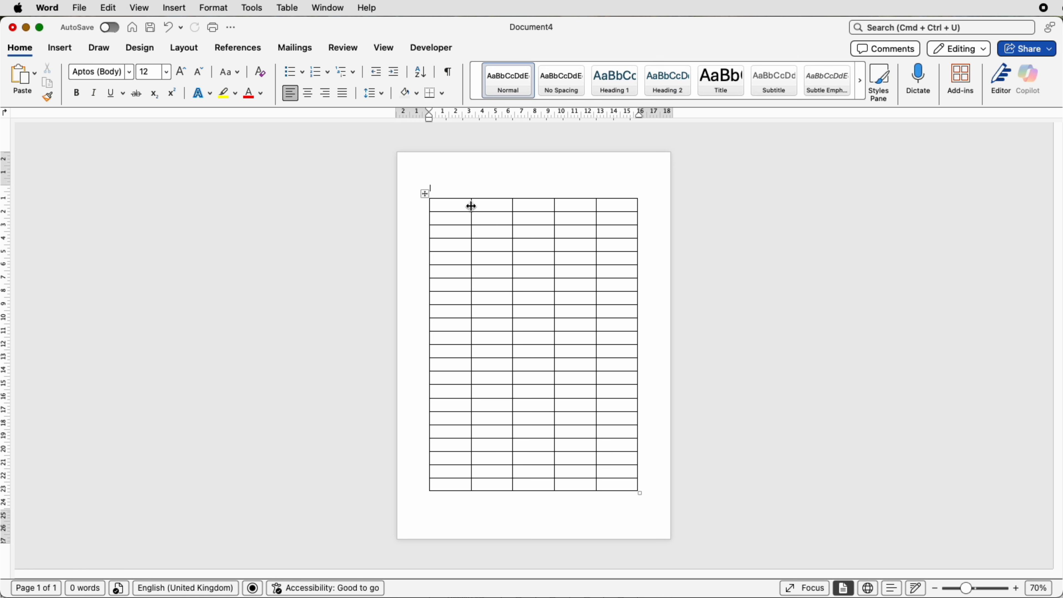
# - Widen the first column to about 5.7 cm and distribute the other four columns evenly
pyautogui.moveTo(472, 206); pyautogui.dragTo(505, 209)
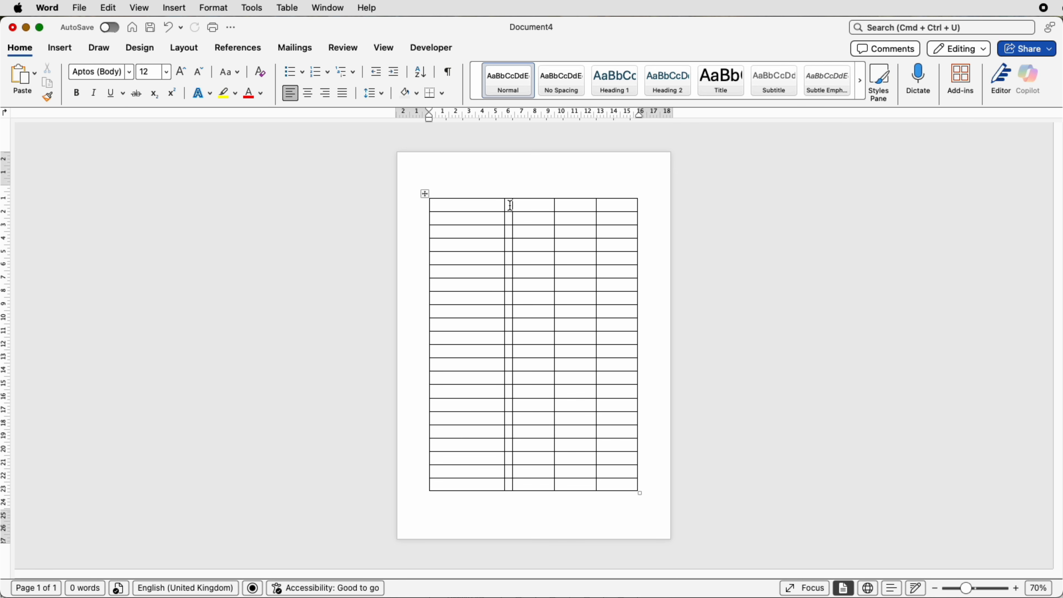
pyautogui.moveTo(511, 205); pyautogui.dragTo(603, 480)
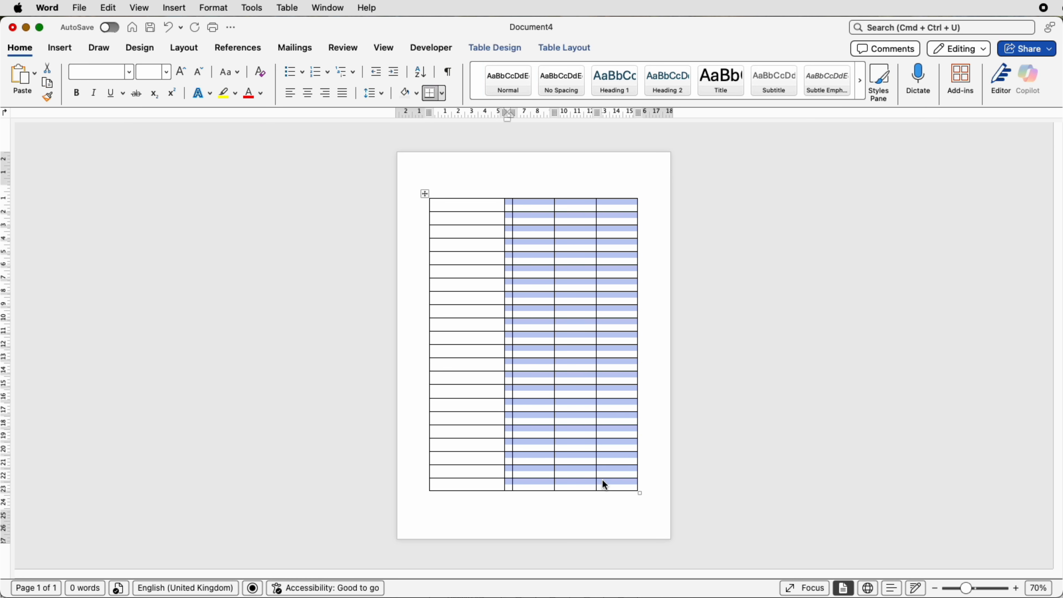
pyautogui.click(581, 48)
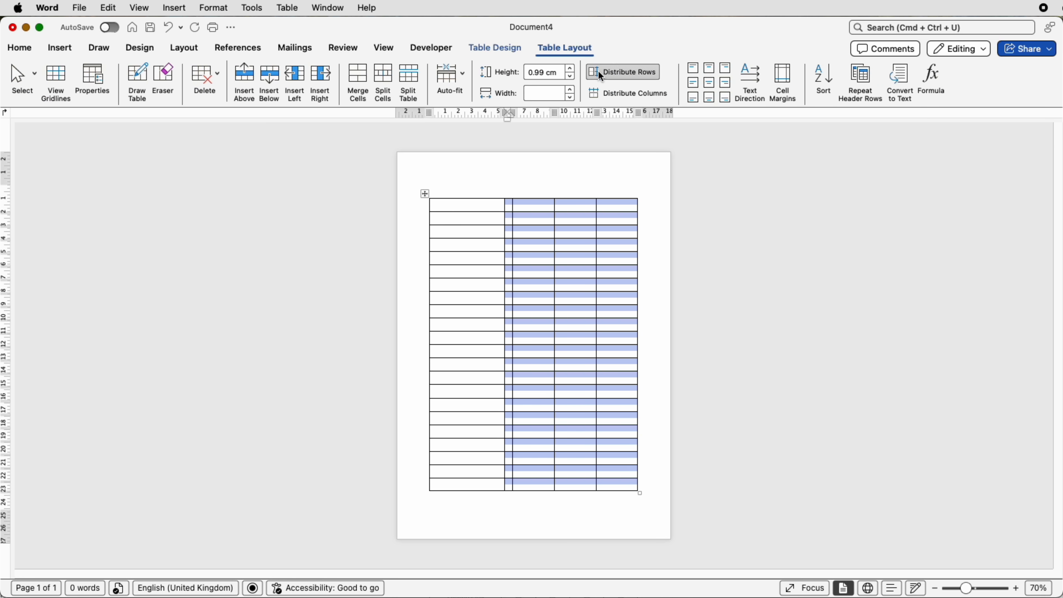
pyautogui.click(627, 95)
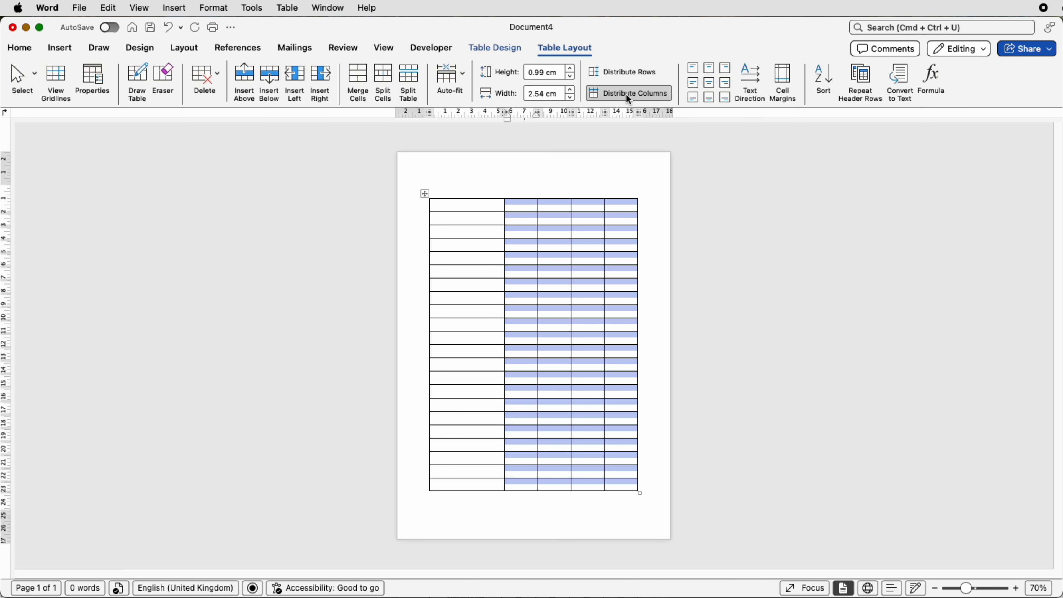
# - Centre the content of all table cells both horizontally and vertically
pyautogui.click(480, 205)
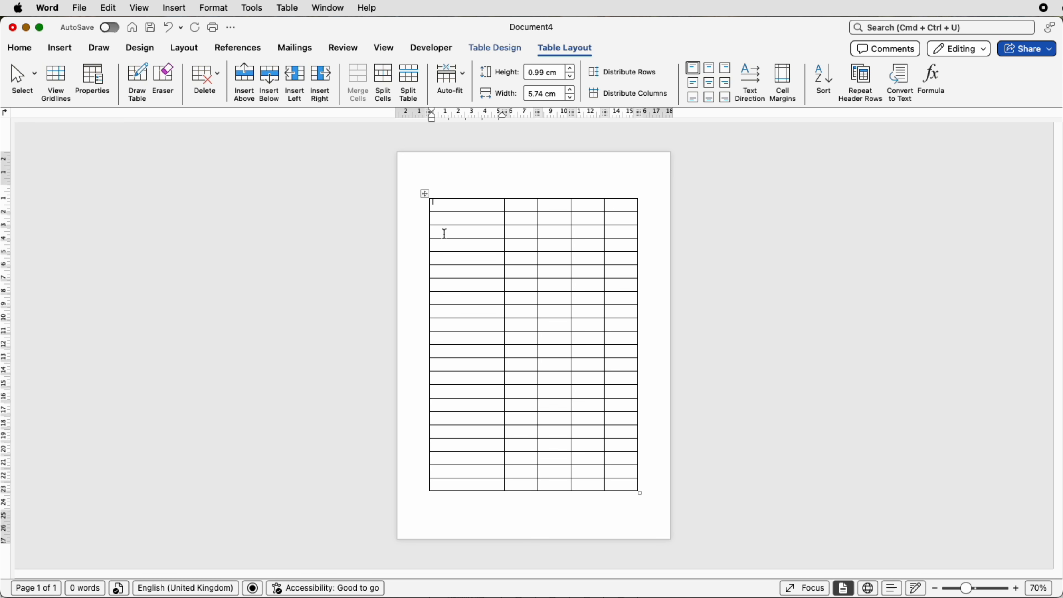
pyautogui.click(426, 195)
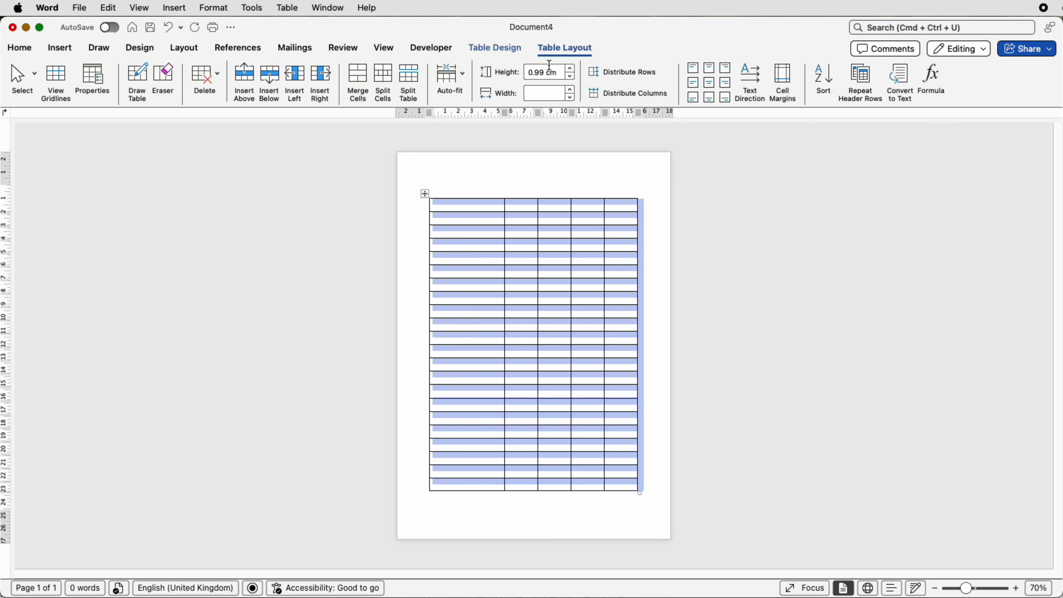
pyautogui.click(709, 83)
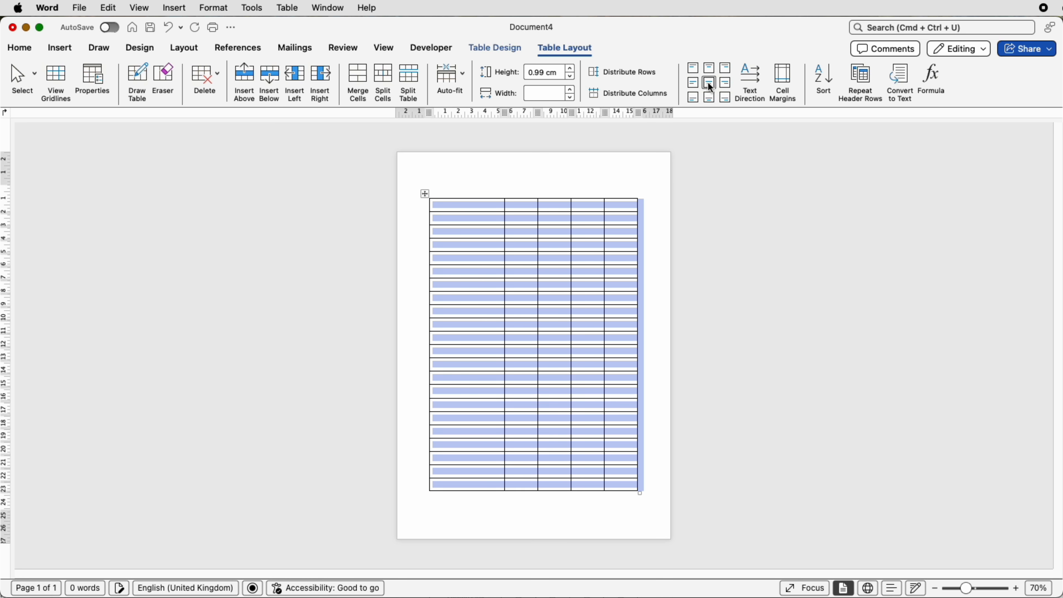
# - Fill the header row in bold with STAFF NAME at 18 pt and Deposit, Full payment, Signed card and Completed menu at 12 pt
pyautogui.click(469, 204)
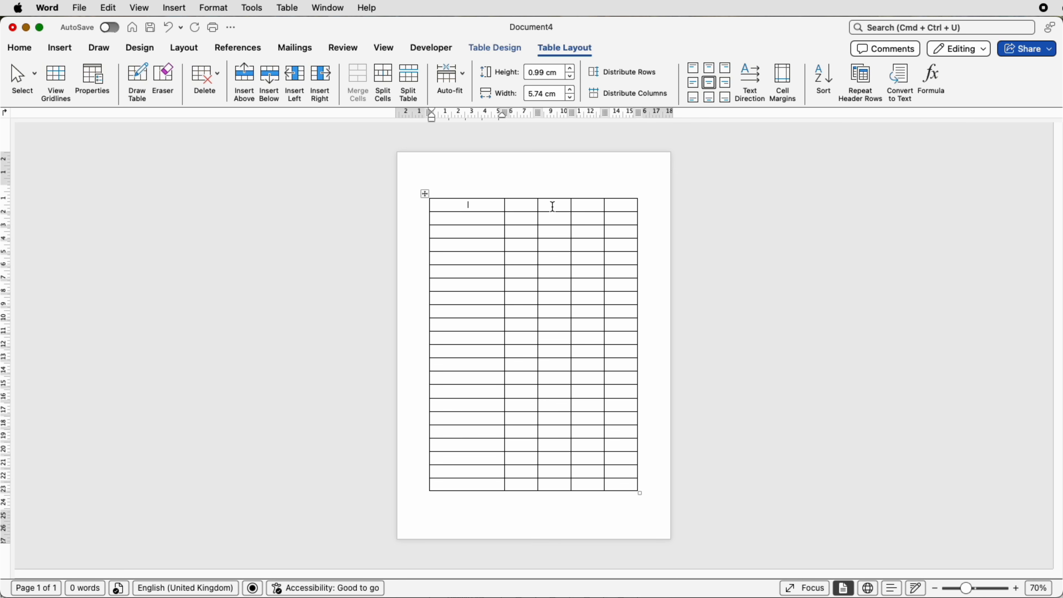
pyautogui.moveTo(473, 205); pyautogui.dragTo(610, 207)
pyautogui.write('STAFF NAME\tDeposit\tFull payment\tSigned card\tCompleted menu')
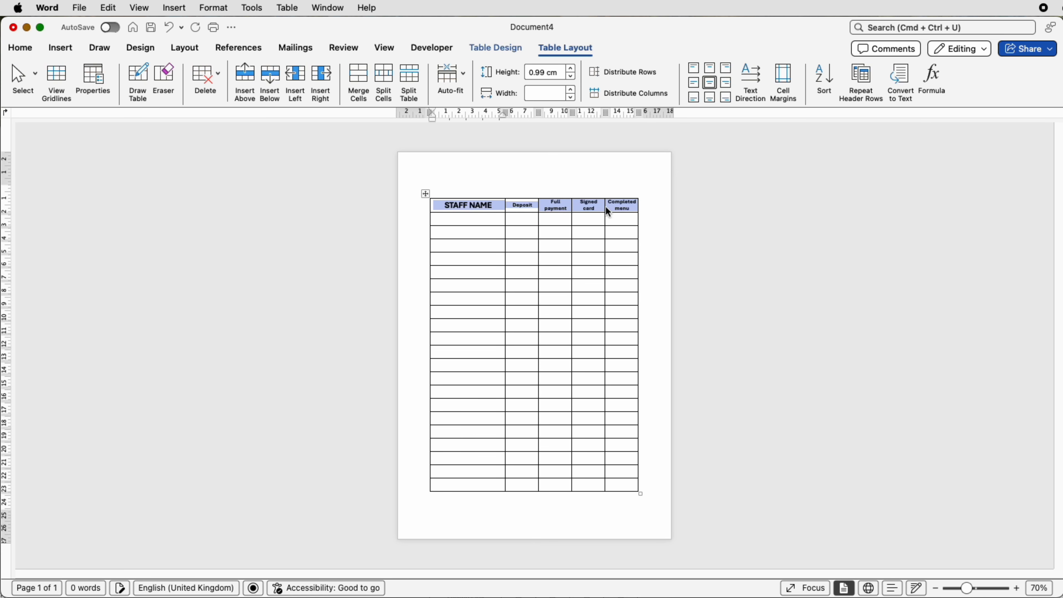
pyautogui.click(483, 207)
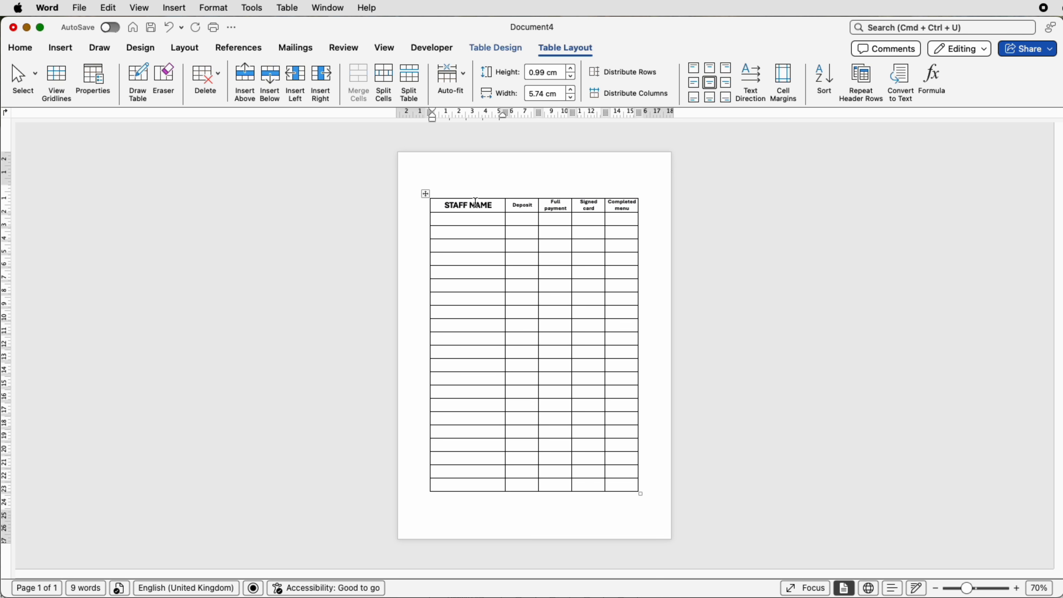
pyautogui.click(22, 49)
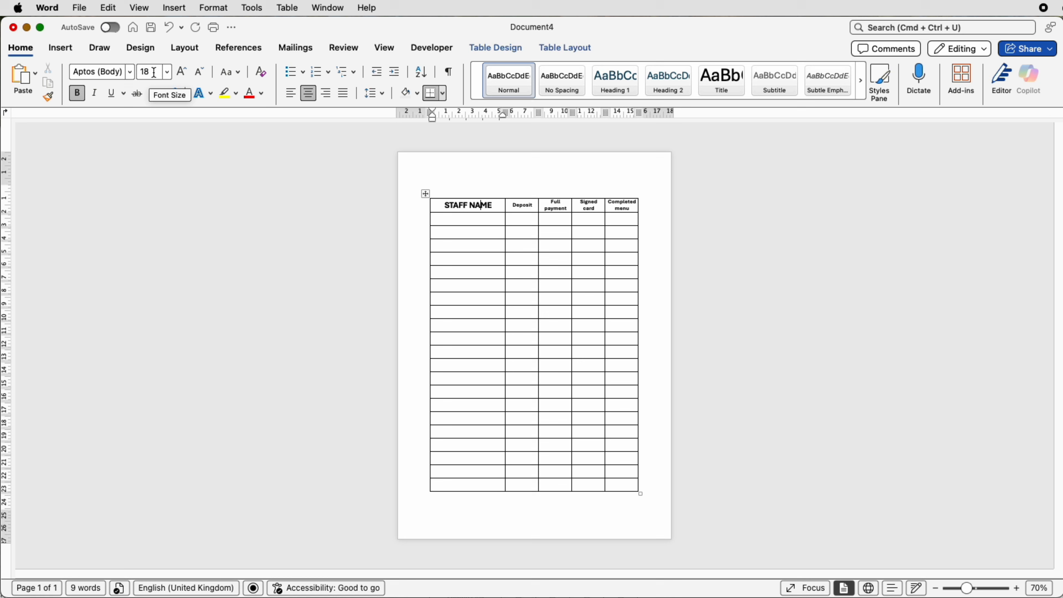
pyautogui.click(526, 206)
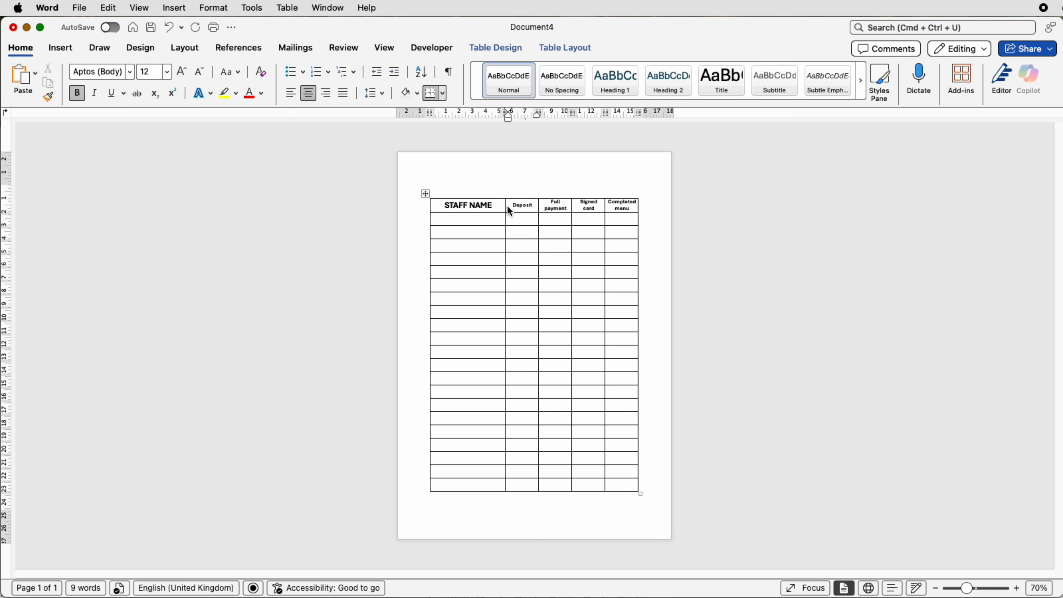
# - Increase the header row's height to 1.3 cm
pyautogui.moveTo(499, 207); pyautogui.dragTo(604, 207)
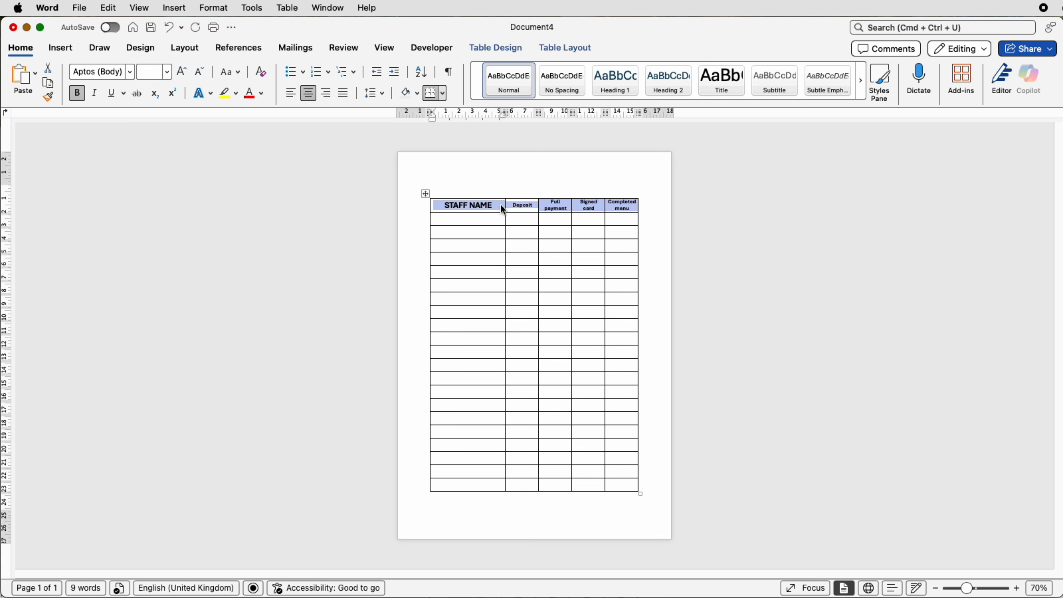
pyautogui.click(562, 50)
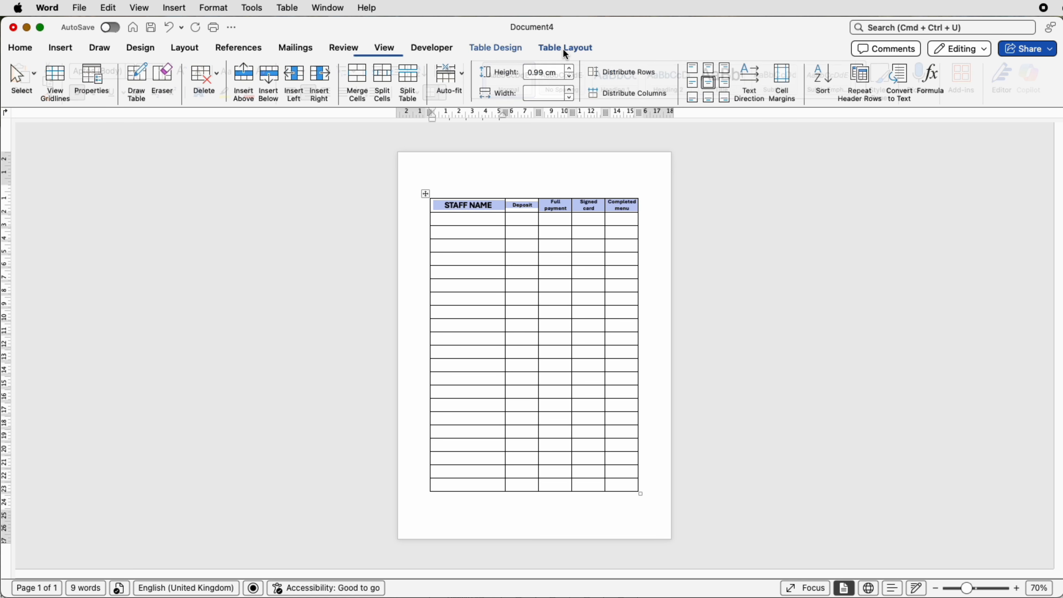
pyautogui.click(572, 73)
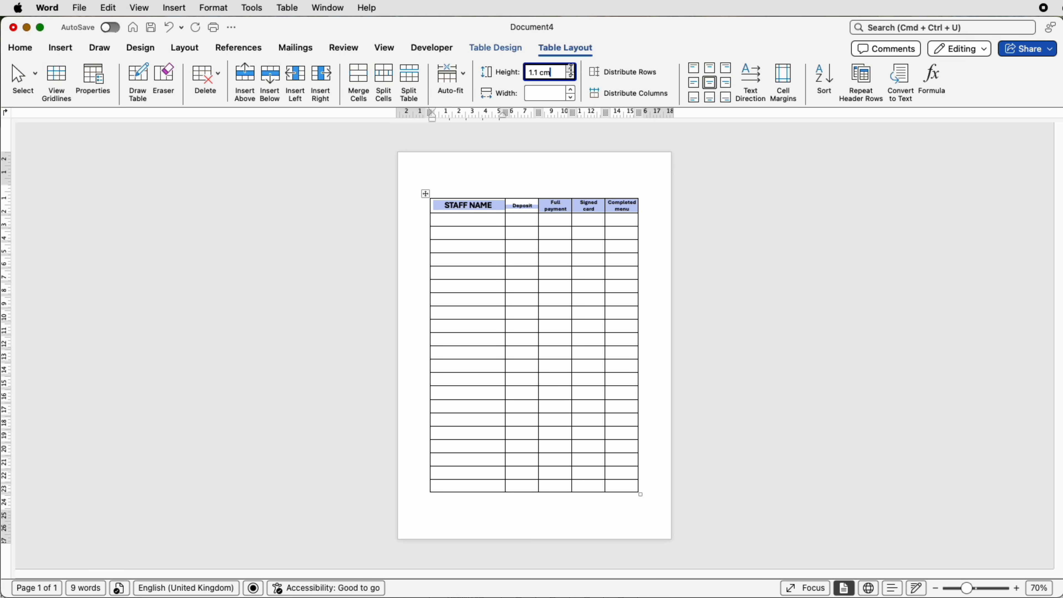
pyautogui.click(571, 69)
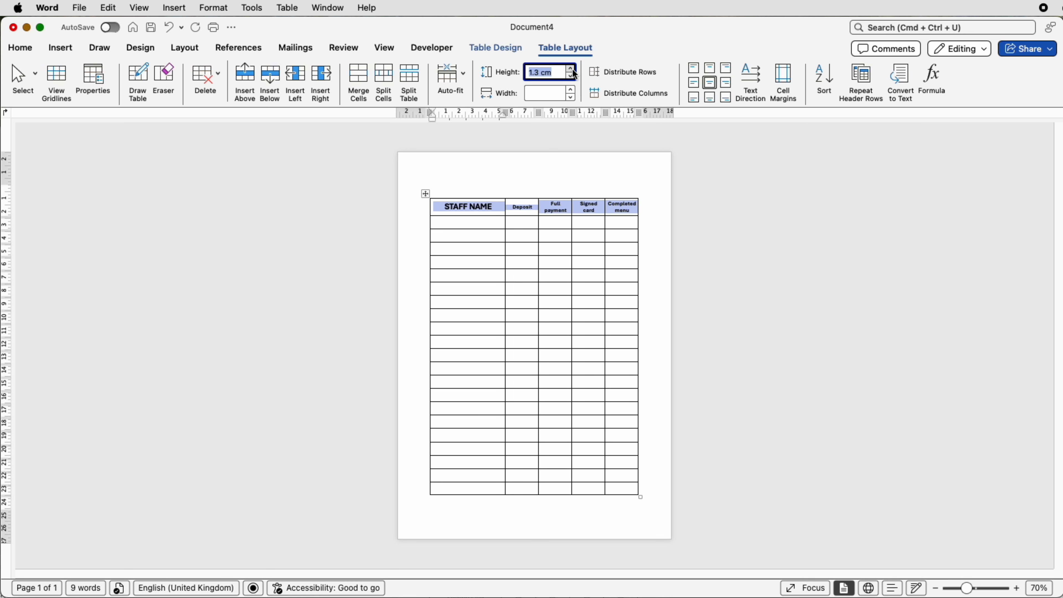
# - Fill the first column below the header with the staff members' full names, one per row
pyautogui.click(487, 225)
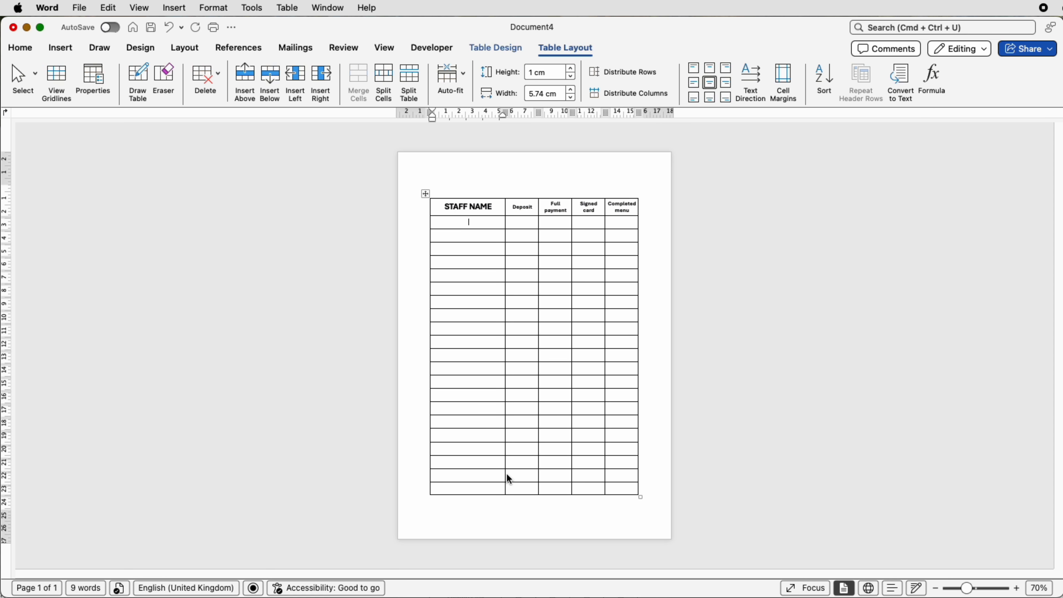
pyautogui.moveTo(469, 223); pyautogui.dragTo(473, 486)
pyautogui.write('Joe Jones Kate Smith Jenny Fry Sophie Bold Laura Penny Gemma Glad Frank Mode James Taylor Peter Smith John Brown Barney Spencer Karen Found Grace Lender Katy Windsor Mike Handle Kevin Glitch Helen Tall Debbie Frank Susan Hall Lauren Pink David Gold')
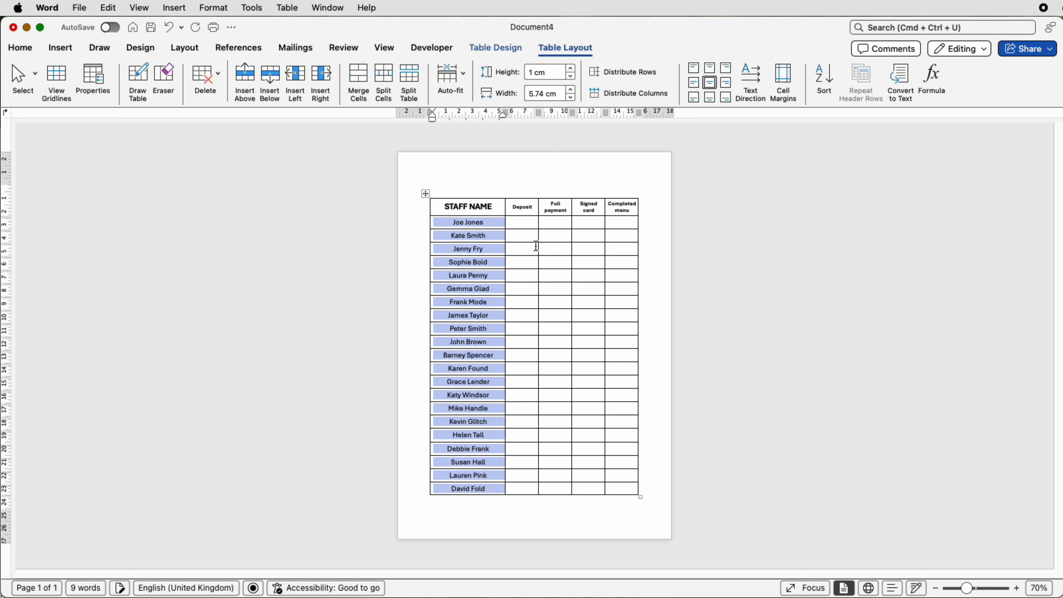
# - Place the cursor in the first empty Deposit cell and check in the ribbon preferences whether Developer is enabled, changing nothing
pyautogui.click(530, 225)
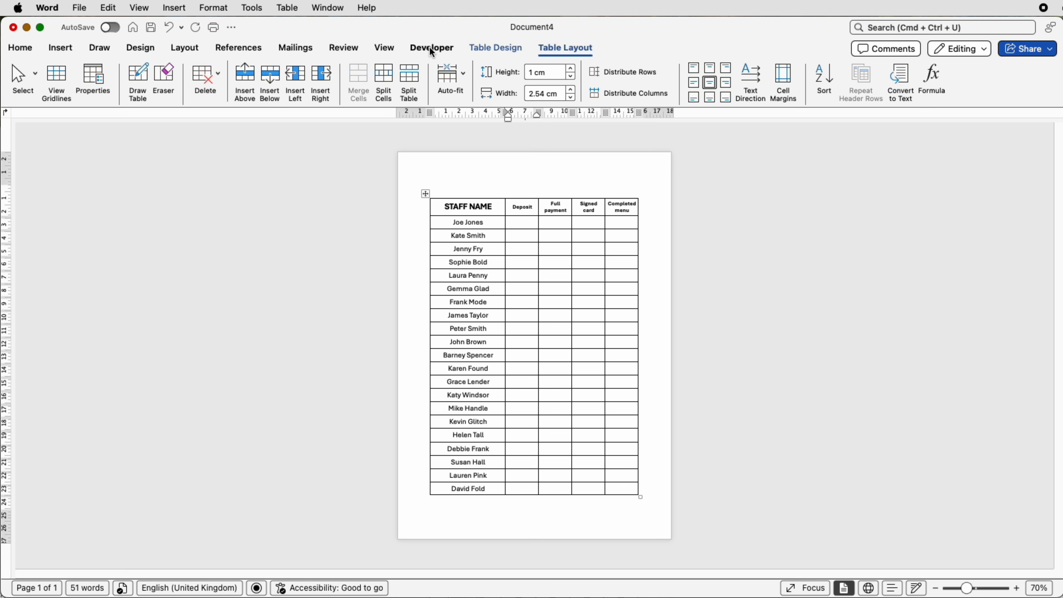
pyautogui.click(48, 7)
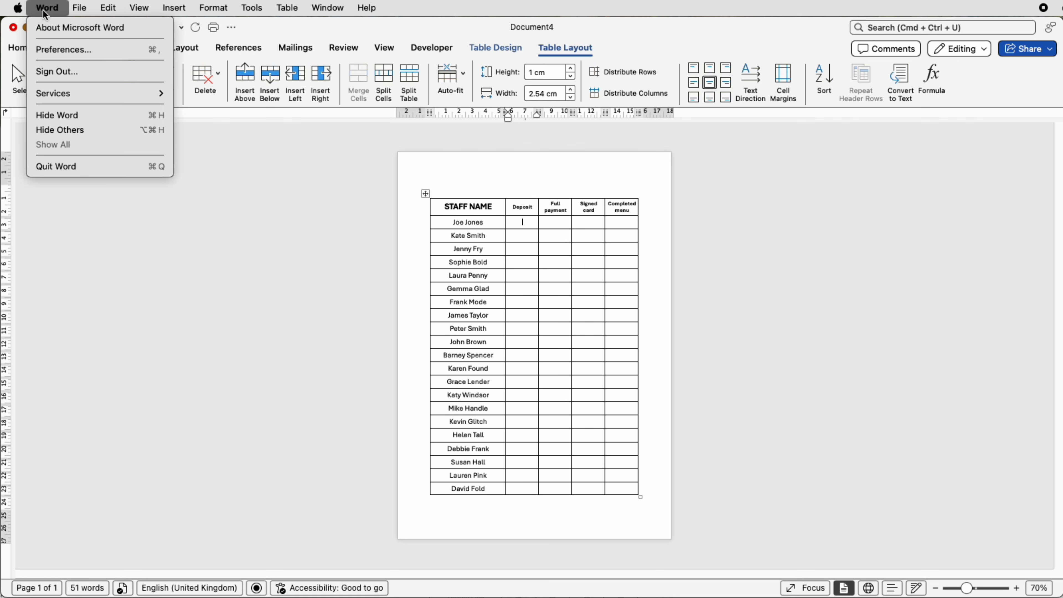
pyautogui.click(48, 51)
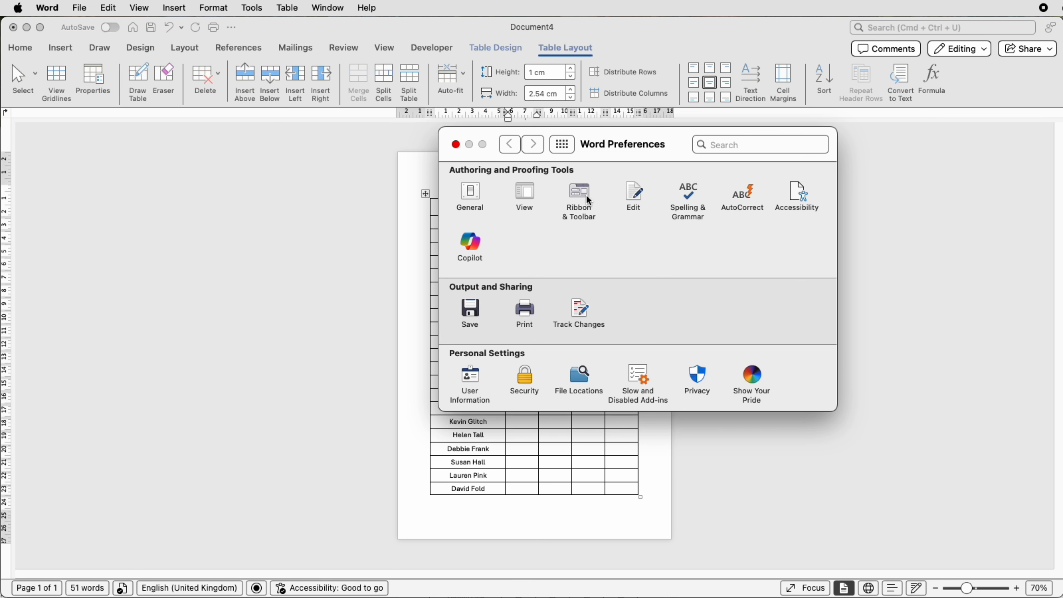
pyautogui.click(587, 196)
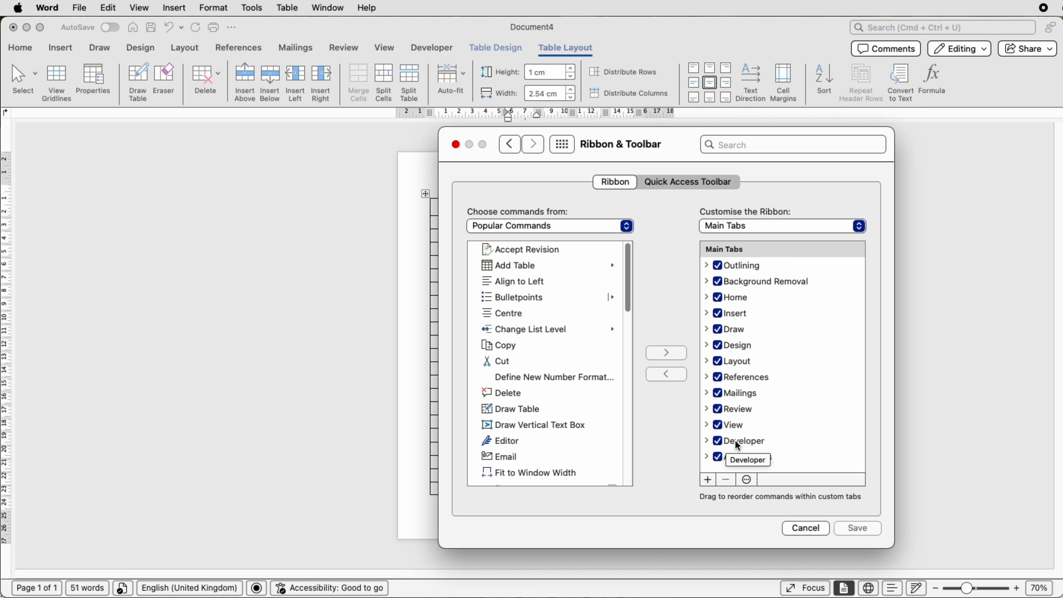
pyautogui.click(806, 529)
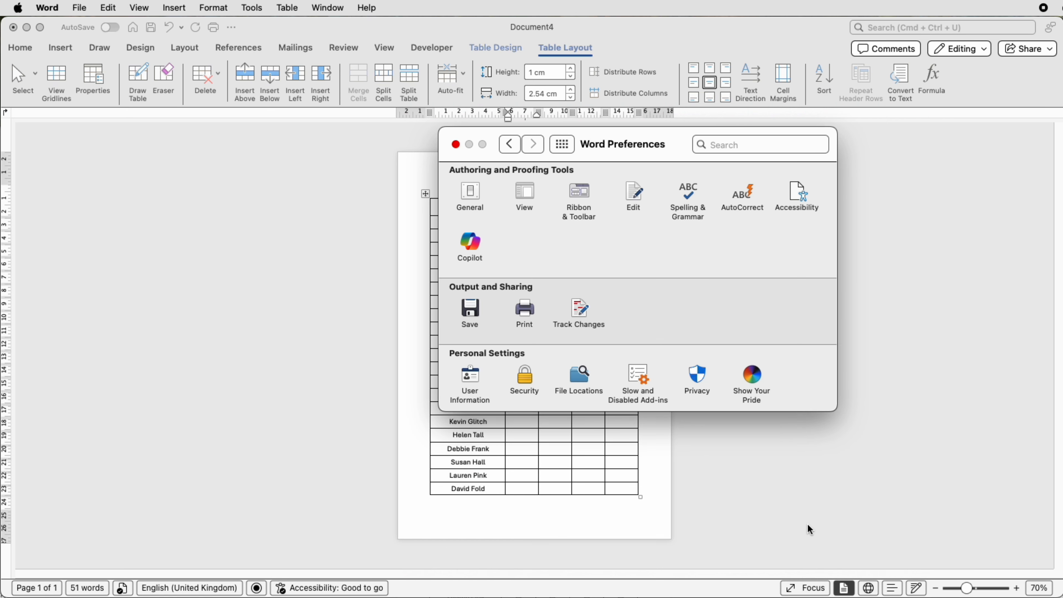
pyautogui.click(456, 144)
# - Insert a checkbox form field in the Deposit cell of the first staff row
pyautogui.click(438, 49)
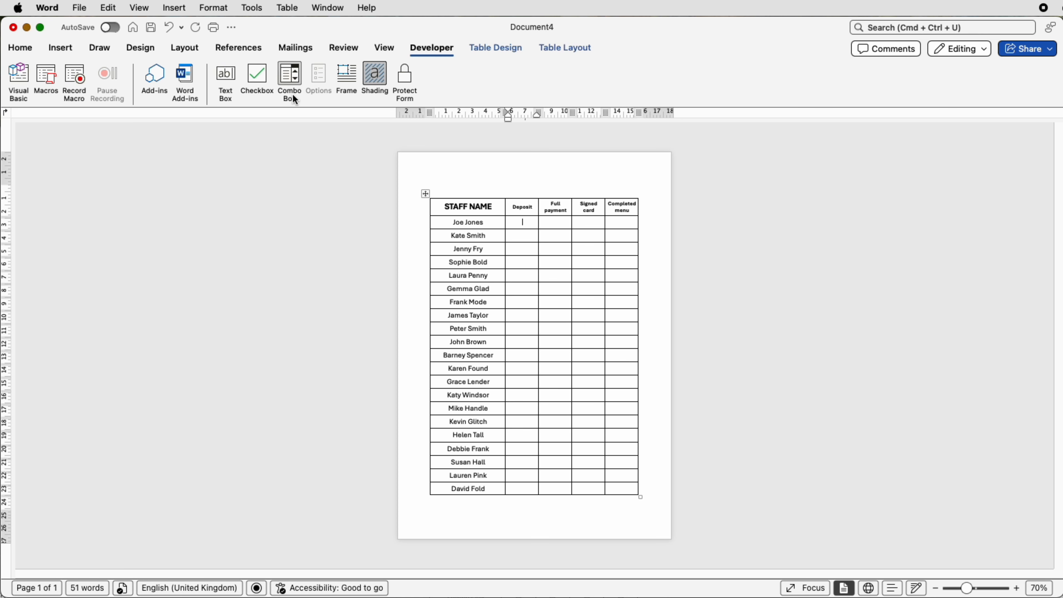
pyautogui.click(262, 81)
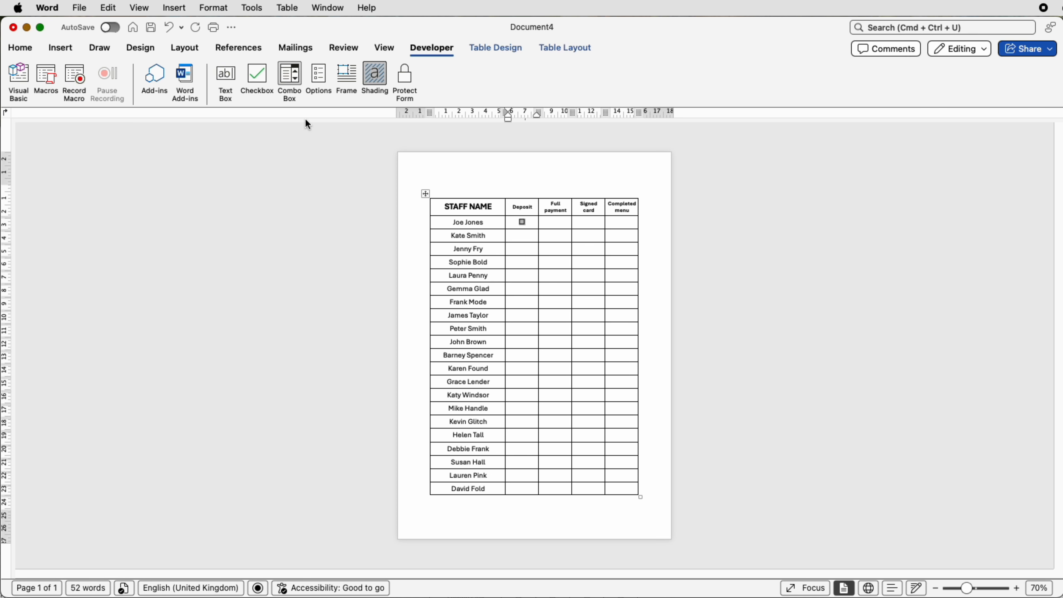
# - Copy the first Deposit checkbox into every remaining cell of the Deposit, Full payment, Signed card and Completed menu columns
pyautogui.click(518, 221)
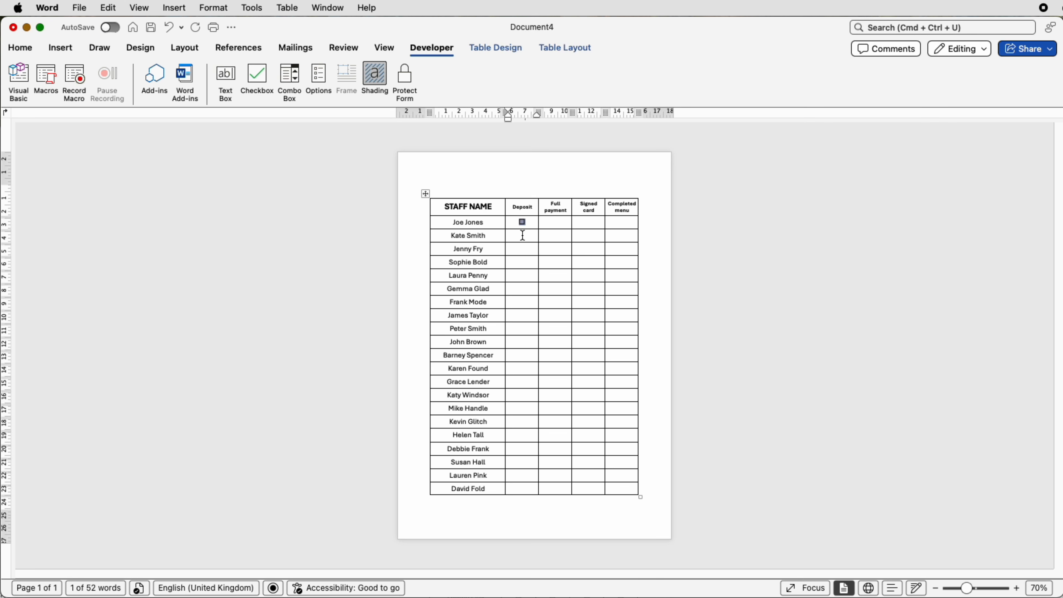
pyautogui.moveTo(522, 236); pyautogui.dragTo(616, 484)
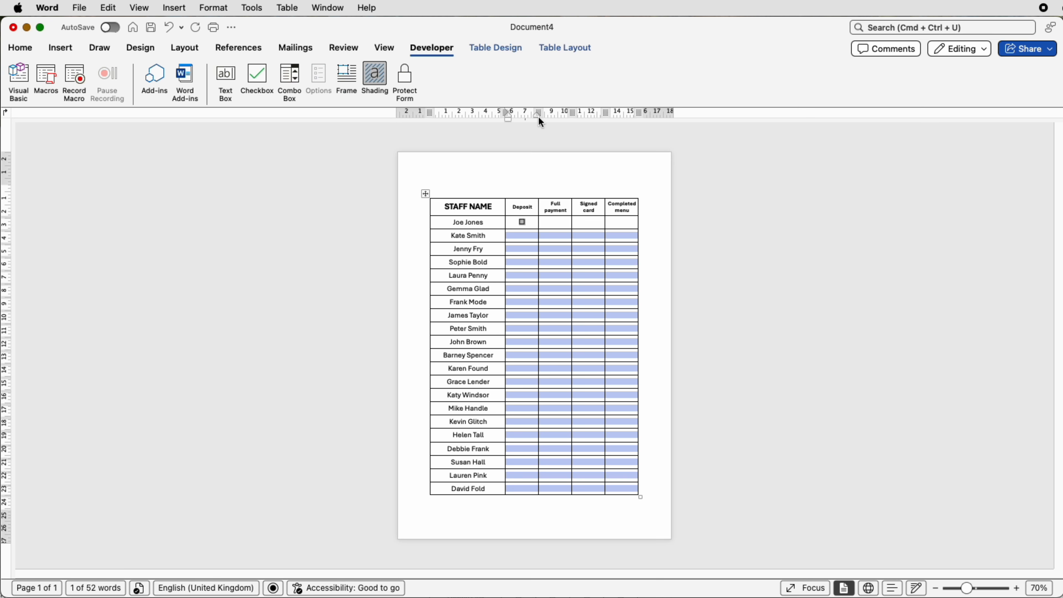
pyautogui.press('super+v')
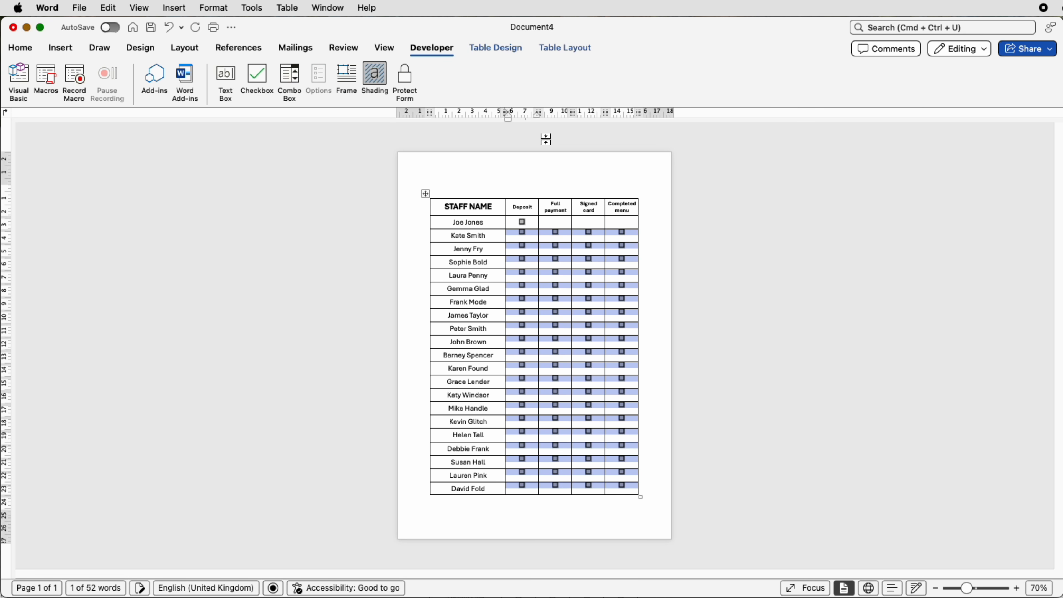
pyautogui.moveTo(562, 223); pyautogui.dragTo(610, 224)
pyautogui.press('super+v')
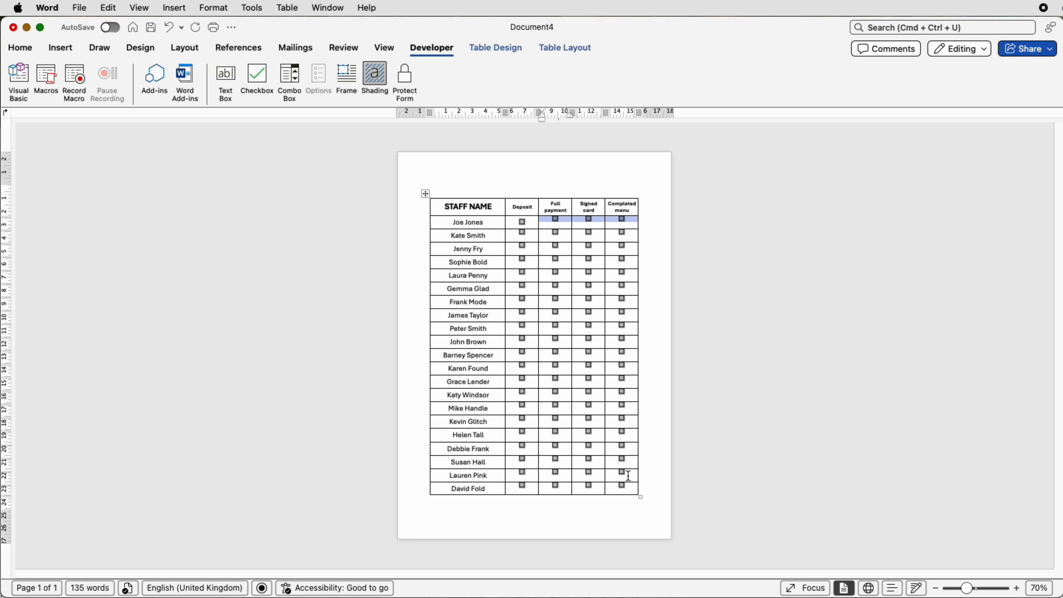
# - Centre all the checkboxes horizontally and vertically within their table cells
pyautogui.moveTo(632, 491); pyautogui.dragTo(513, 228)
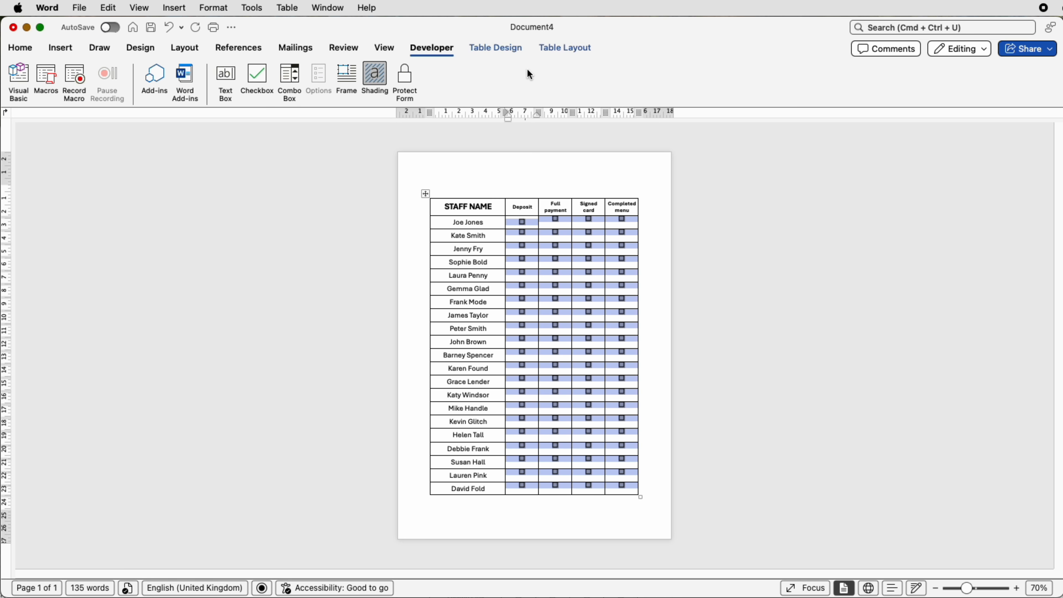
pyautogui.click(543, 48)
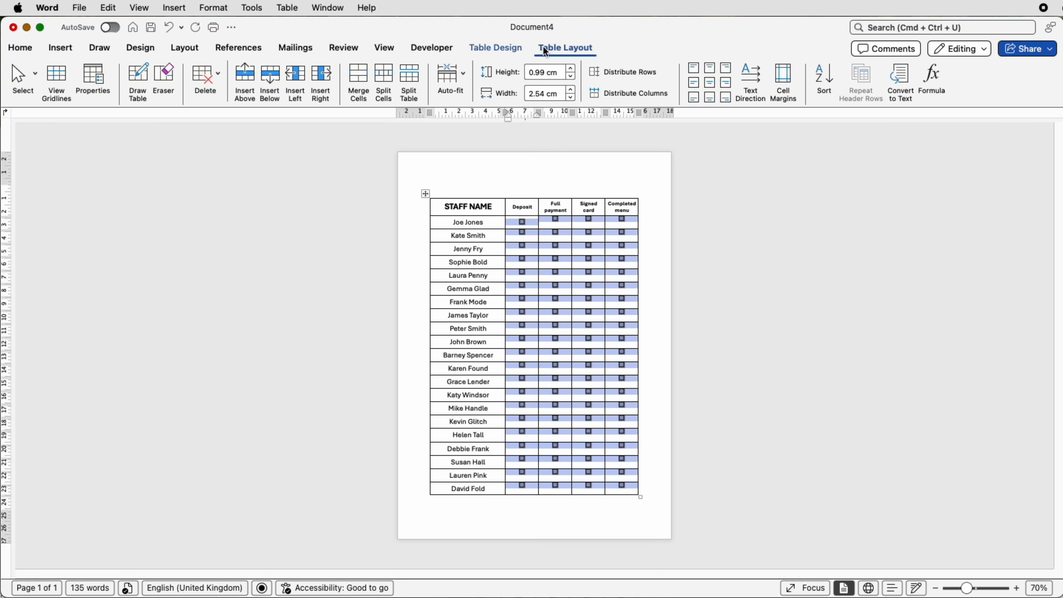
pyautogui.click(712, 88)
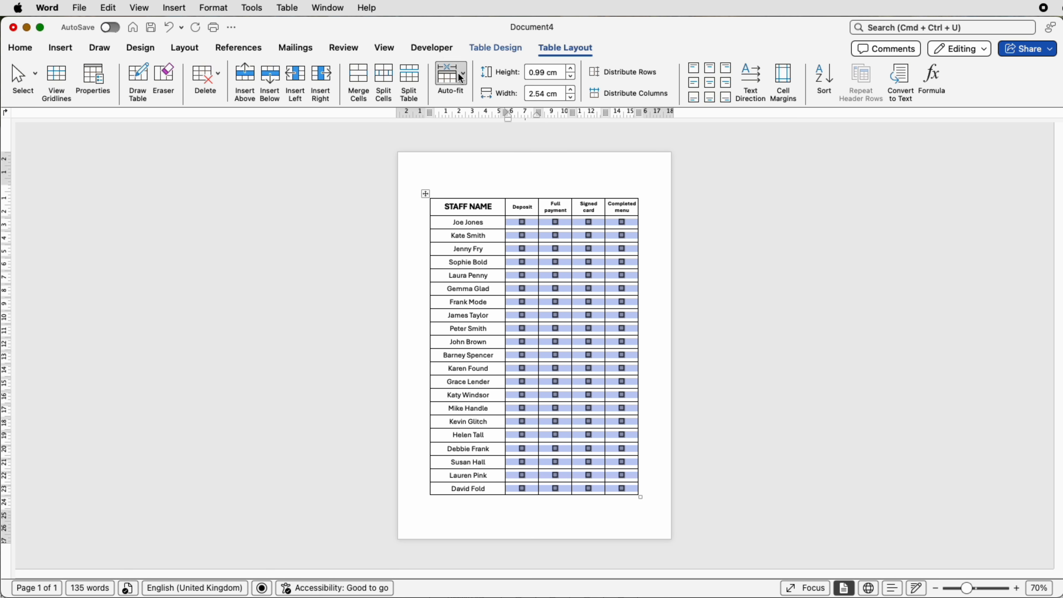
# - Turn off the grey form field shading on the checkboxes
pyautogui.click(437, 55)
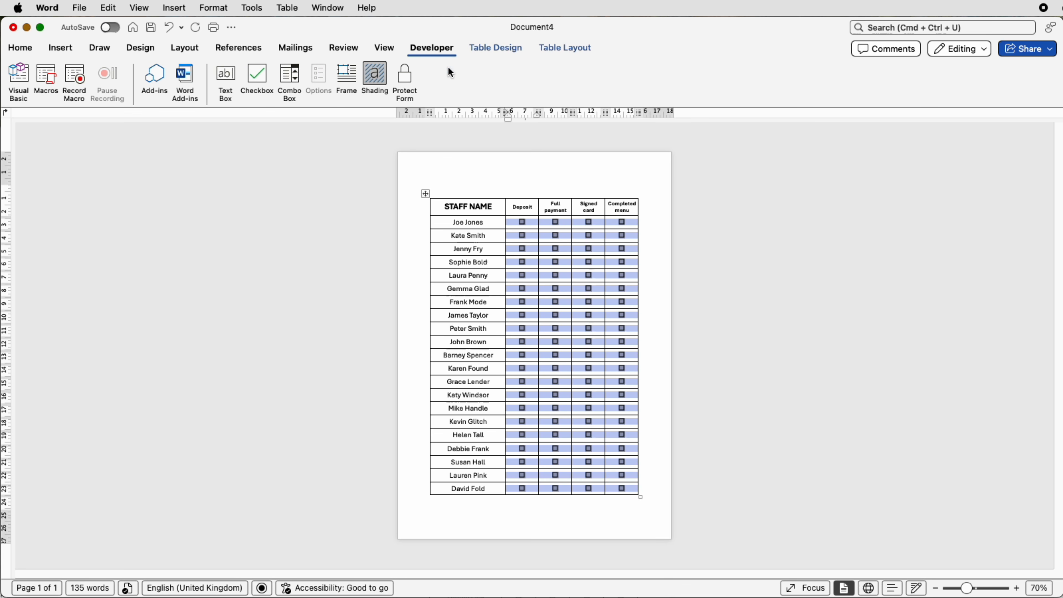
pyautogui.click(536, 226)
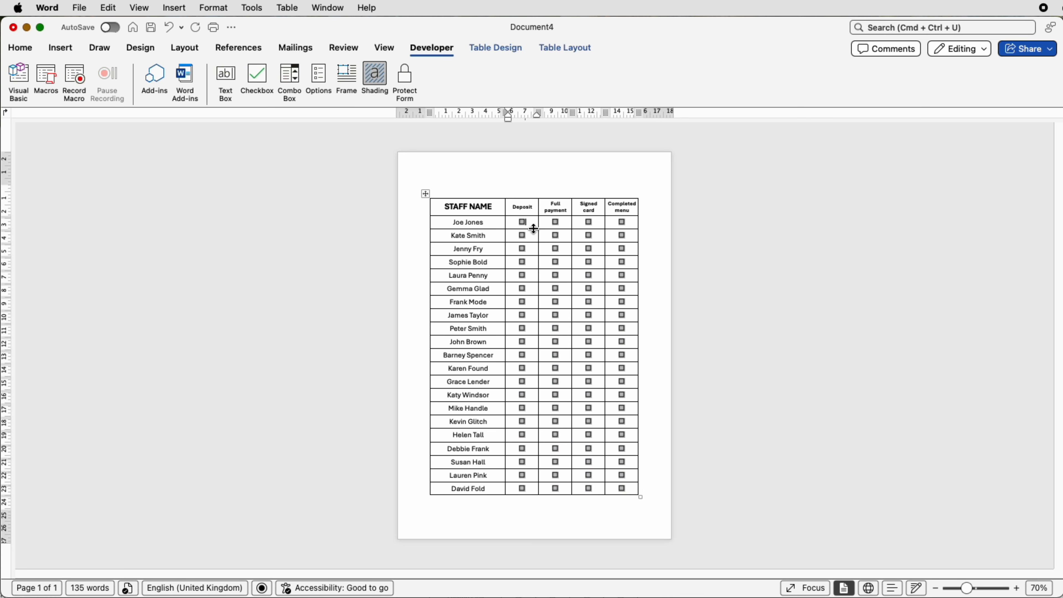
pyautogui.moveTo(972, 591); pyautogui.dragTo(990, 592)
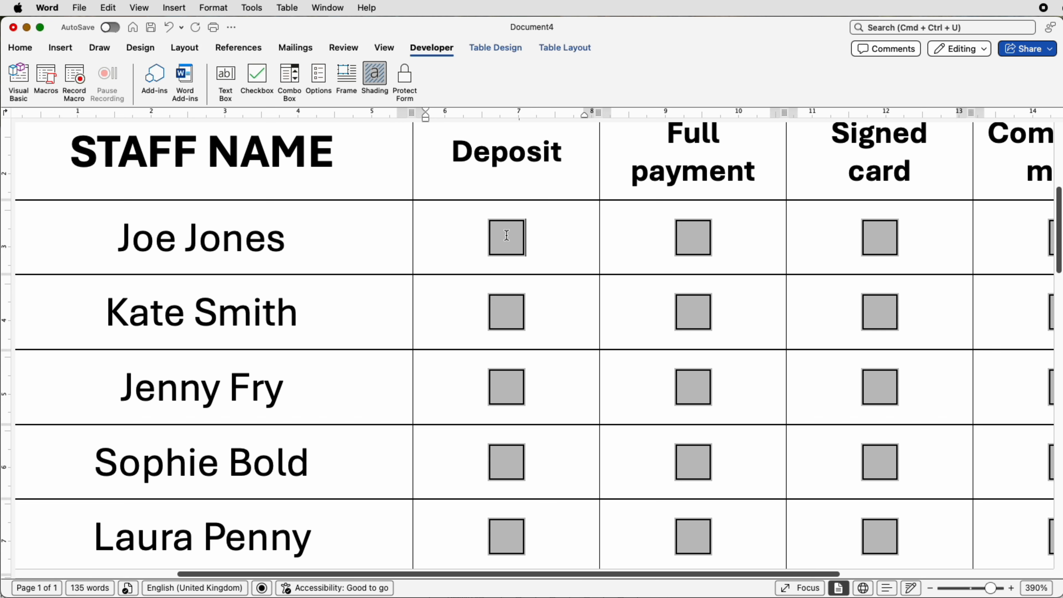
pyautogui.click(376, 81)
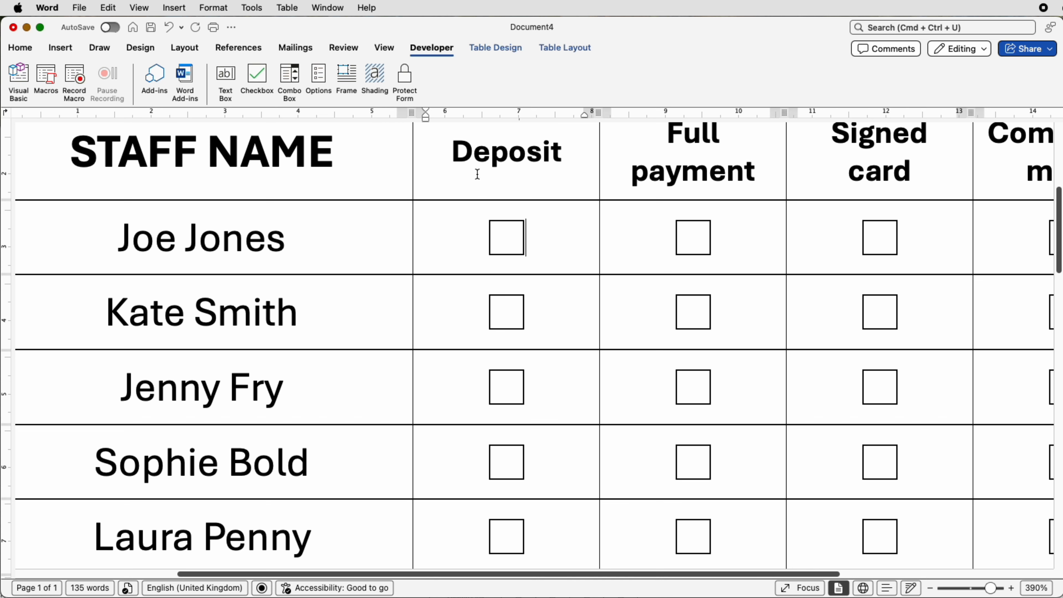
# - Try the second staff row's Deposit and Full payment checkboxes and turn on form protection
pyautogui.click(505, 317)
pyautogui.click(681, 315)
pyautogui.click(405, 84)
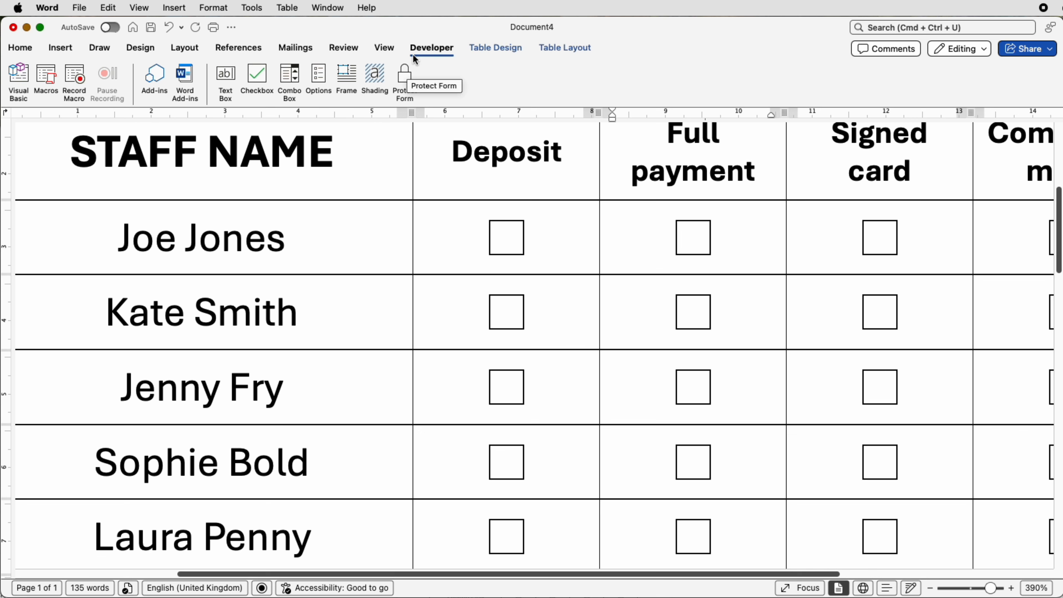
pyautogui.click(404, 84)
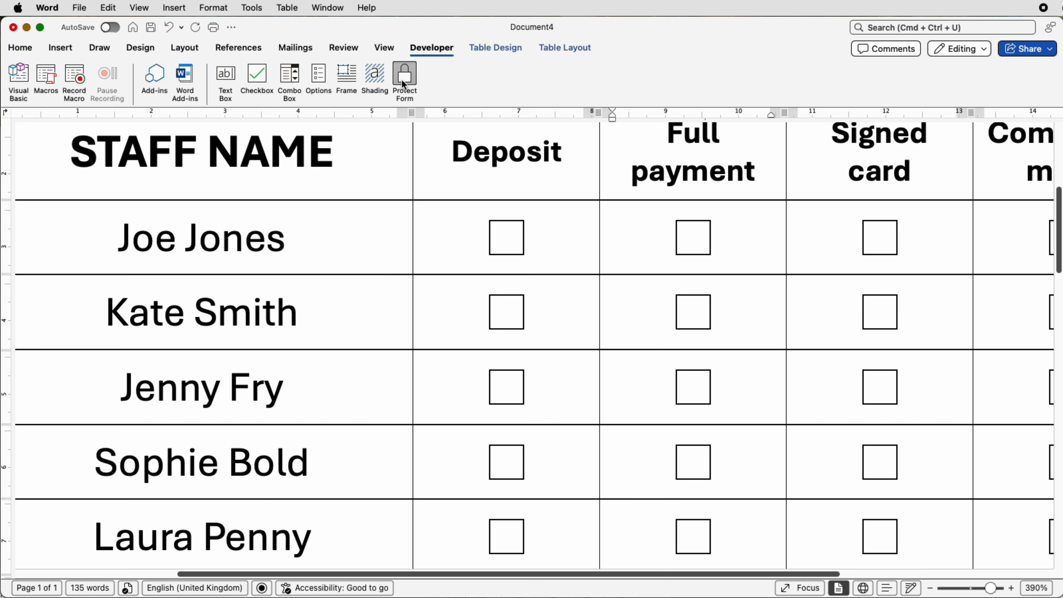
# - Test the protected form by ticking and clearing the first row's Deposit and the second row's Full payment checkboxes
pyautogui.click(511, 246)
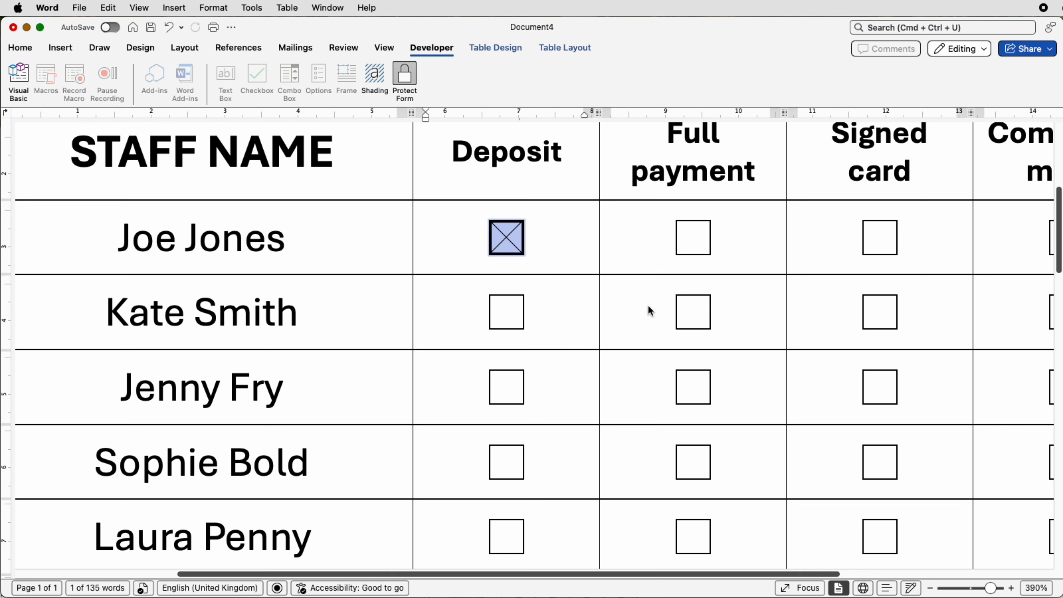
pyautogui.click(700, 311)
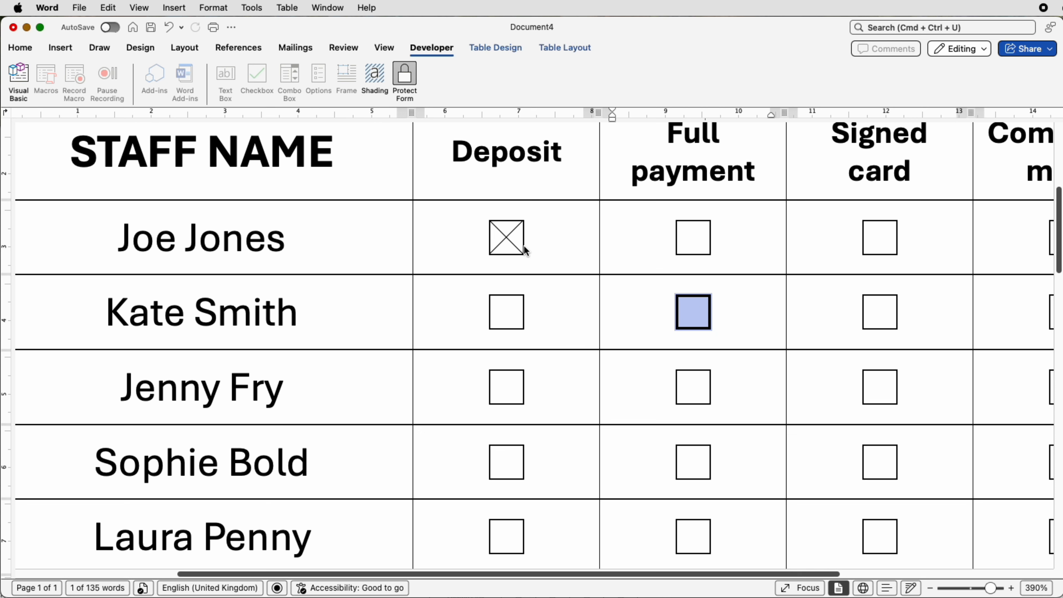
pyautogui.click(503, 243)
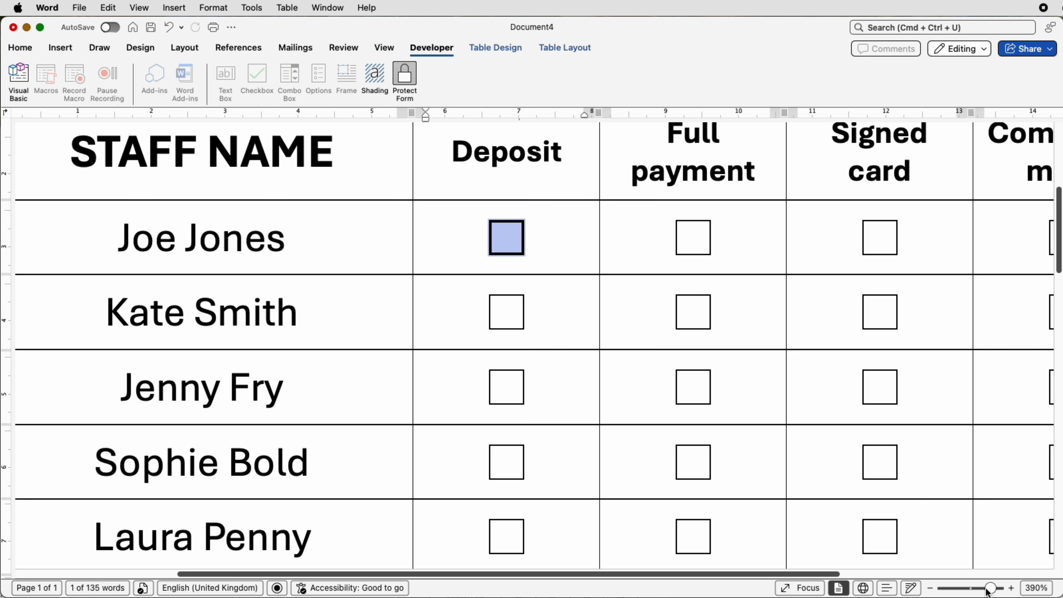
pyautogui.moveTo(987, 591); pyautogui.dragTo(970, 593)
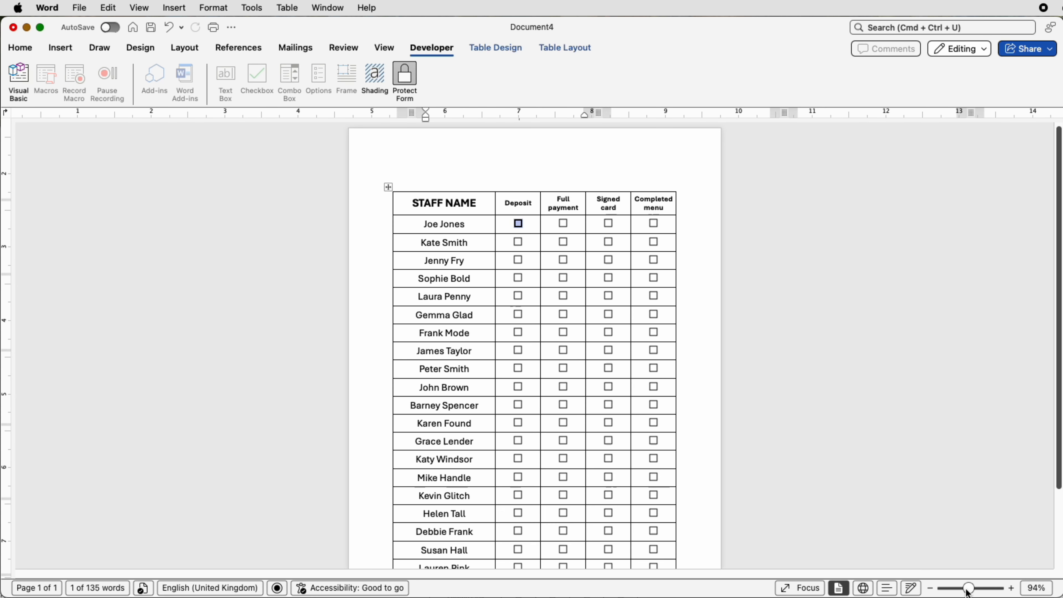
# - Switch form protection off, on and off again, leaving the document editable
pyautogui.click(406, 85)
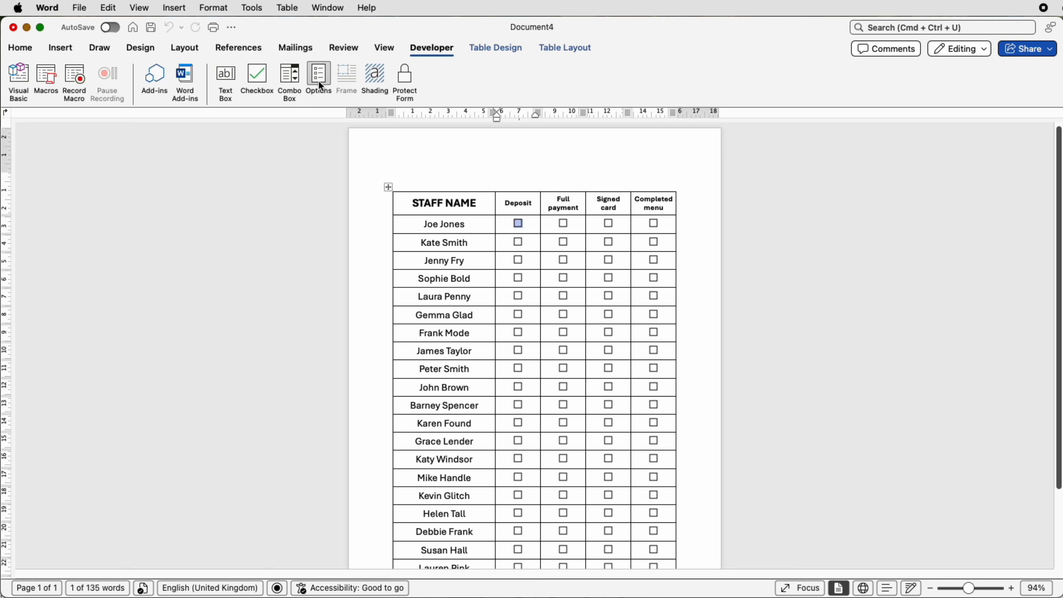
pyautogui.click(405, 84)
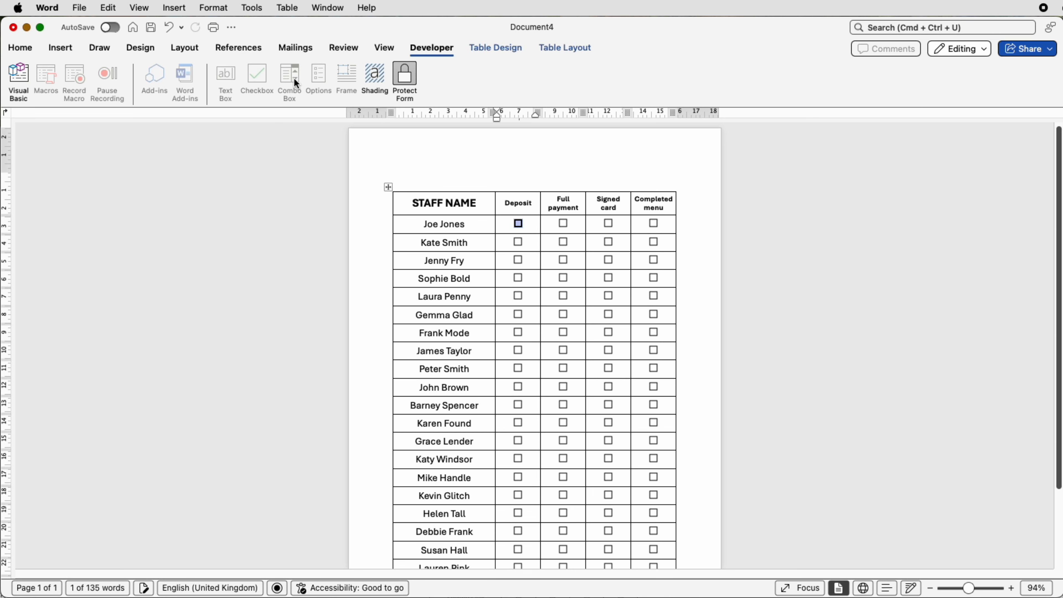
pyautogui.click(405, 84)
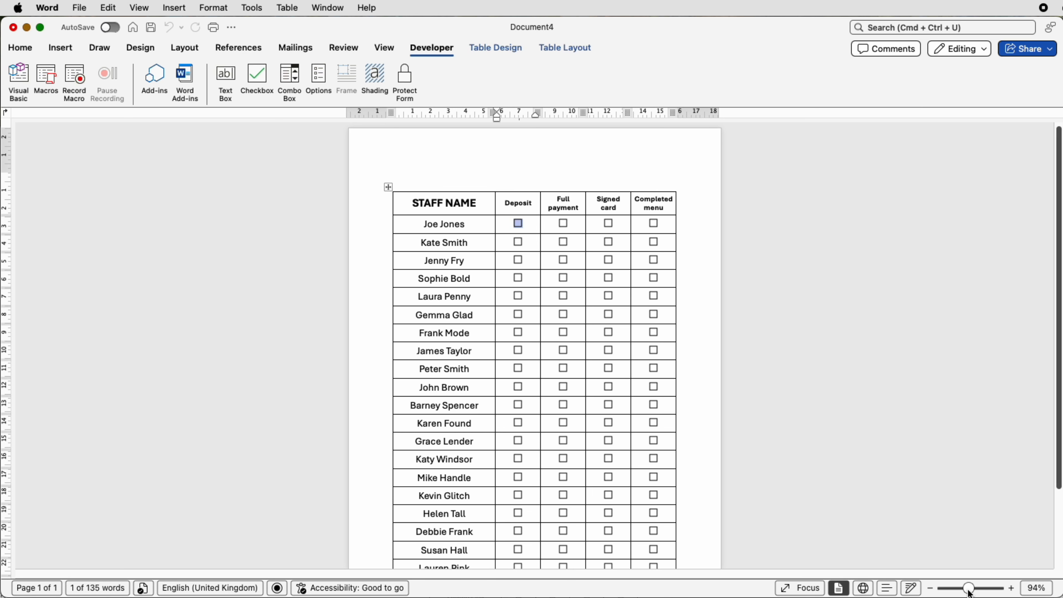
# - Add two blank lines above the table and reduce the page's bottom margin so the whole table fits on one page
pyautogui.moveTo(970, 592); pyautogui.dragTo(951, 592)
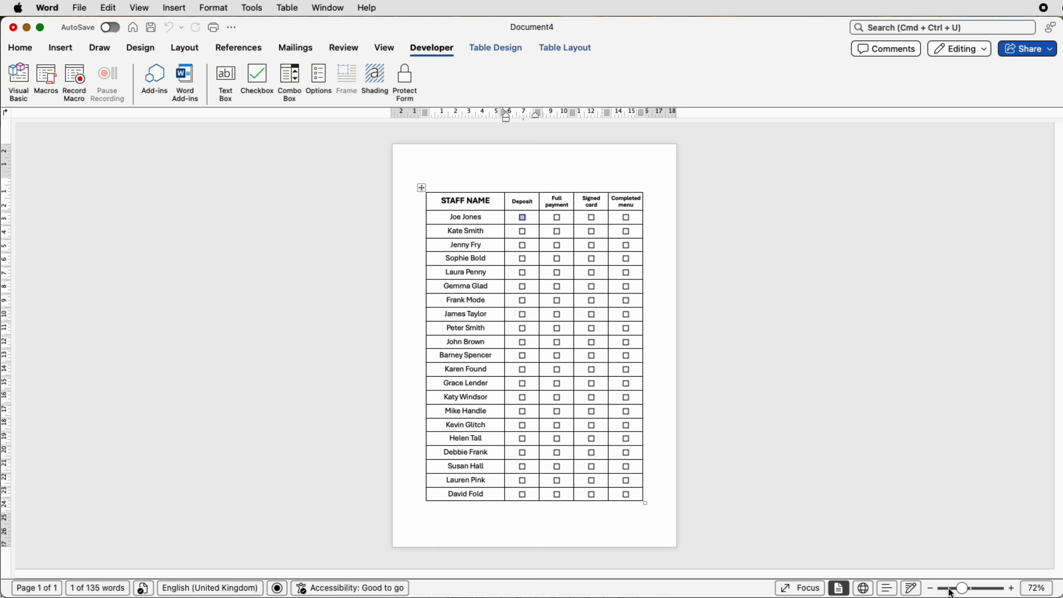
pyautogui.click(522, 178)
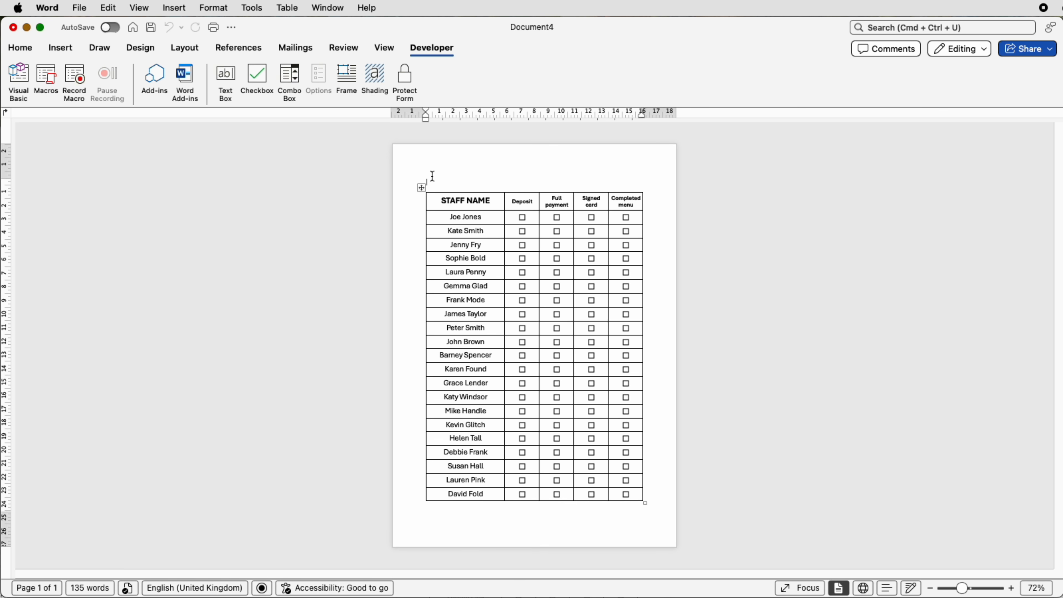
pyautogui.press('Return')
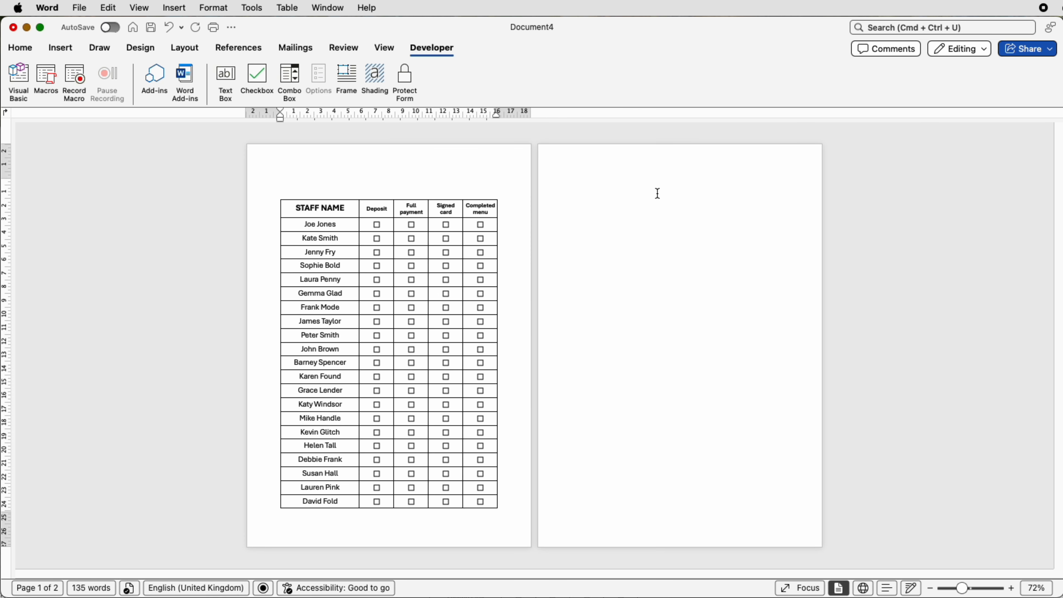
pyautogui.press('Return')
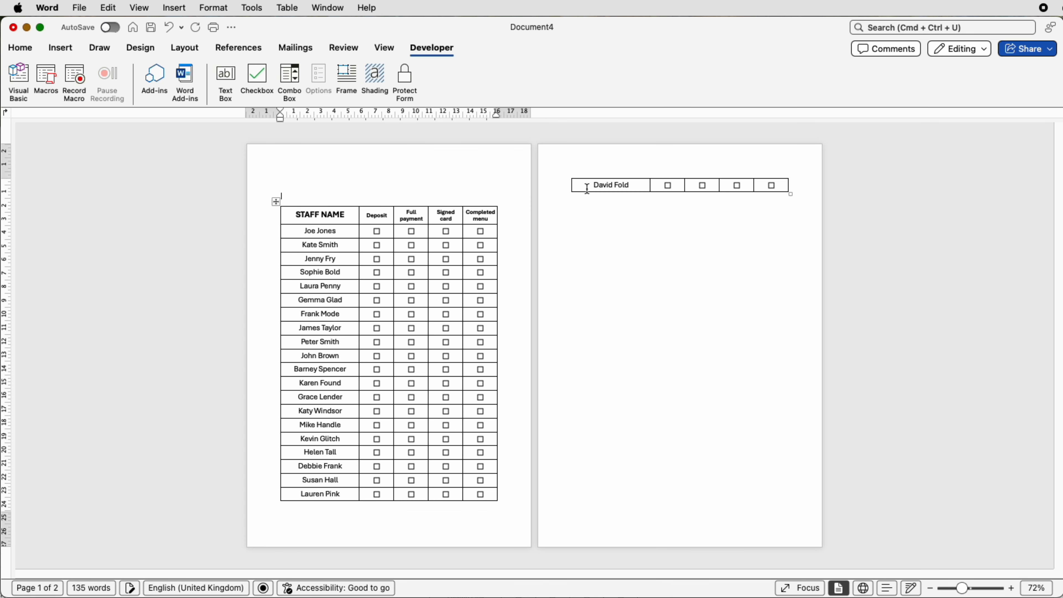
pyautogui.click(385, 48)
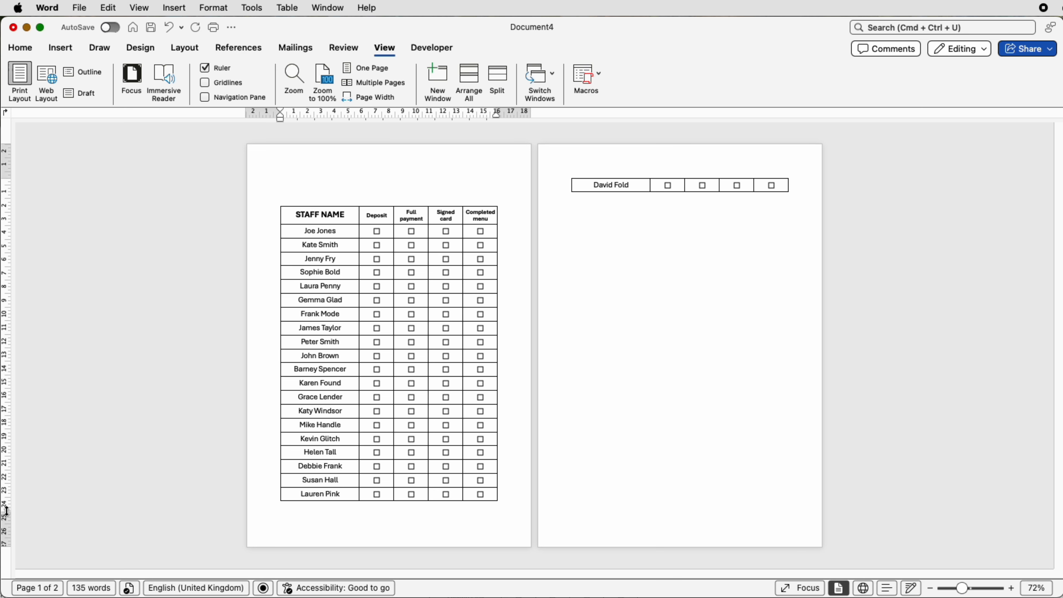
pyautogui.moveTo(6, 512); pyautogui.dragTo(4, 524)
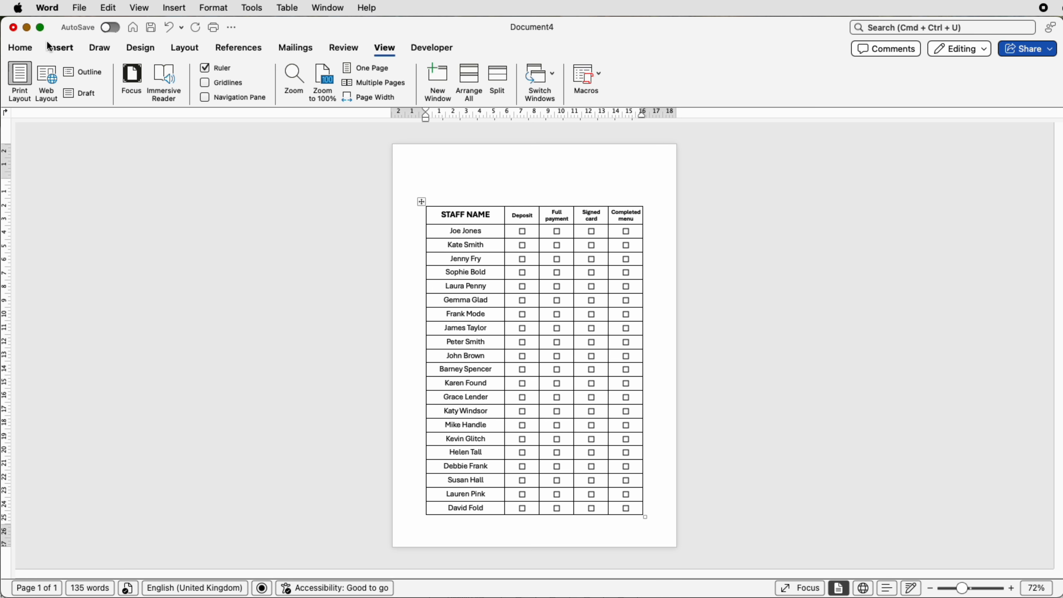
# - Draw a text box about 2.85 cm high and 16.71 cm wide in the space above the table
pyautogui.click(61, 50)
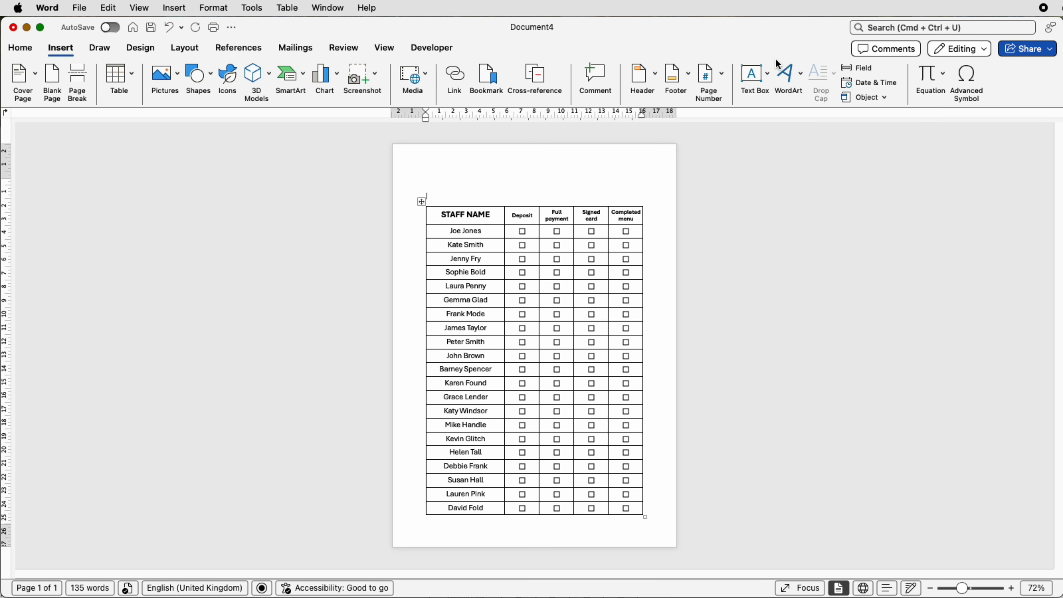
pyautogui.click(769, 73)
pyautogui.click(773, 97)
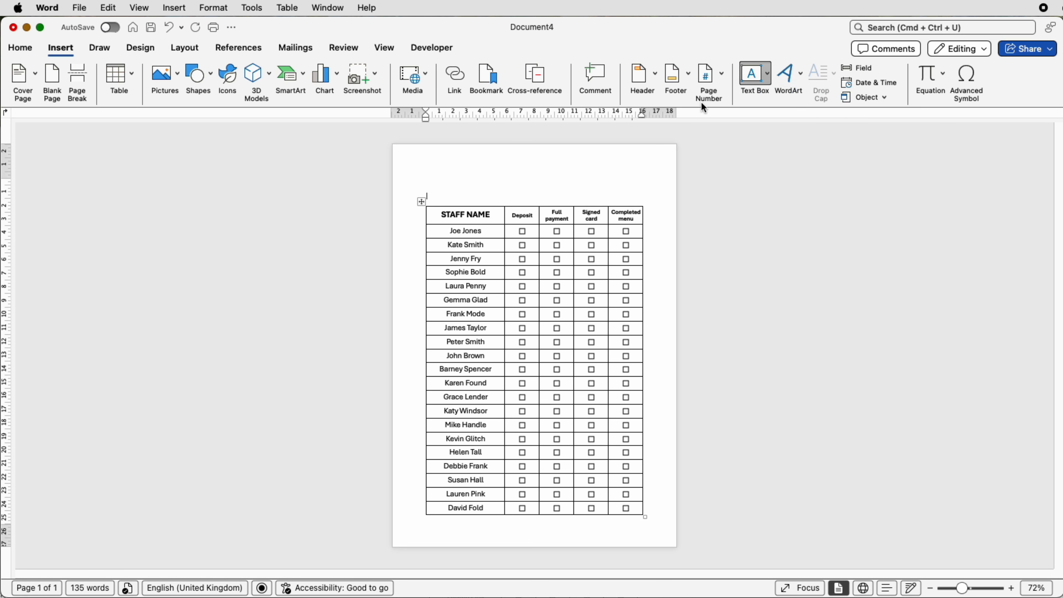
pyautogui.moveTo(424, 158)
pyautogui.mouseDown()
pyautogui.moveTo(425, 176)
pyautogui.moveTo(651, 196)
pyautogui.mouseUp()
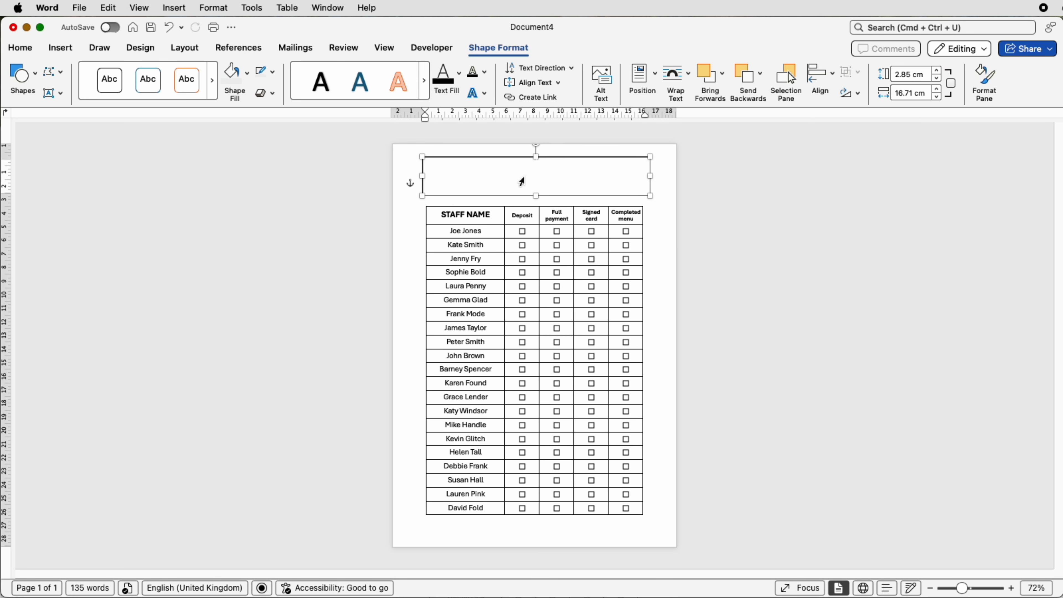
# - Enter the centred title STAFF EVENT in bold 26 pt with CHECKLIST/TRACKER in 22 pt on the line below
pyautogui.write('STAFF EVENT CHECKLIST/TRACKER')
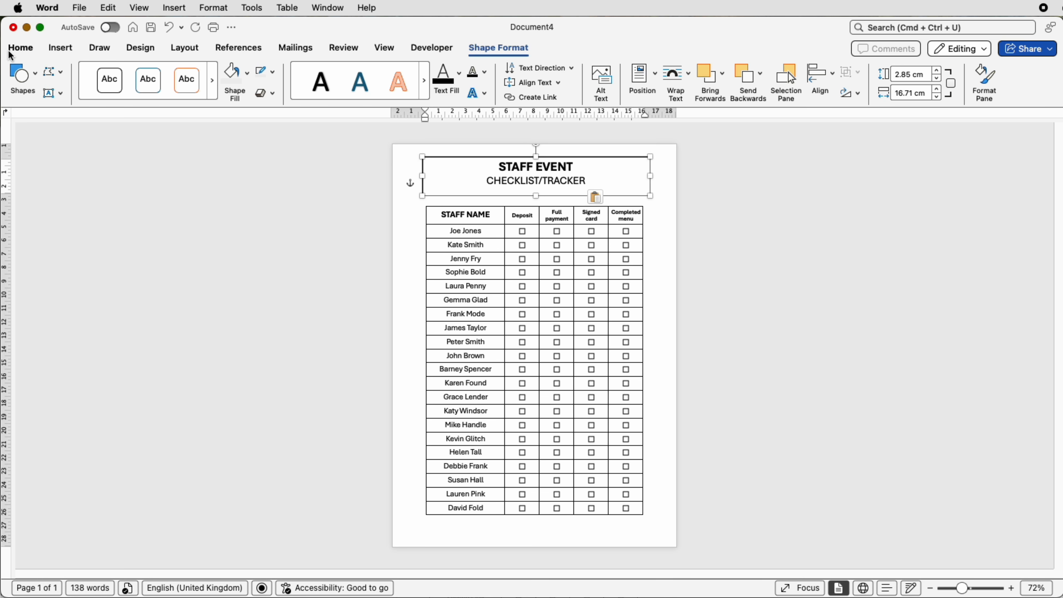
pyautogui.click(26, 53)
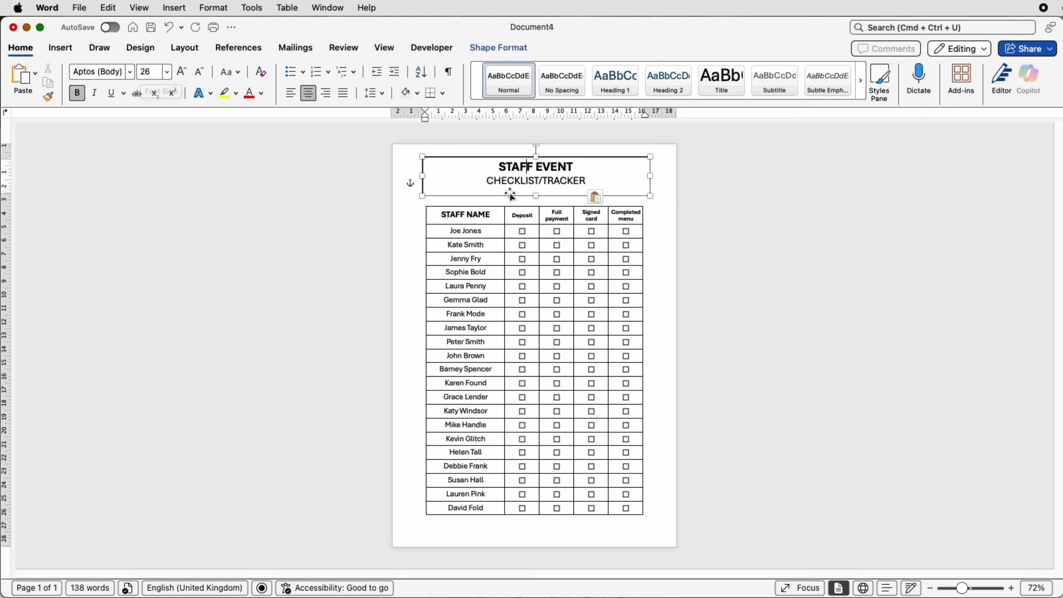
pyautogui.click(520, 181)
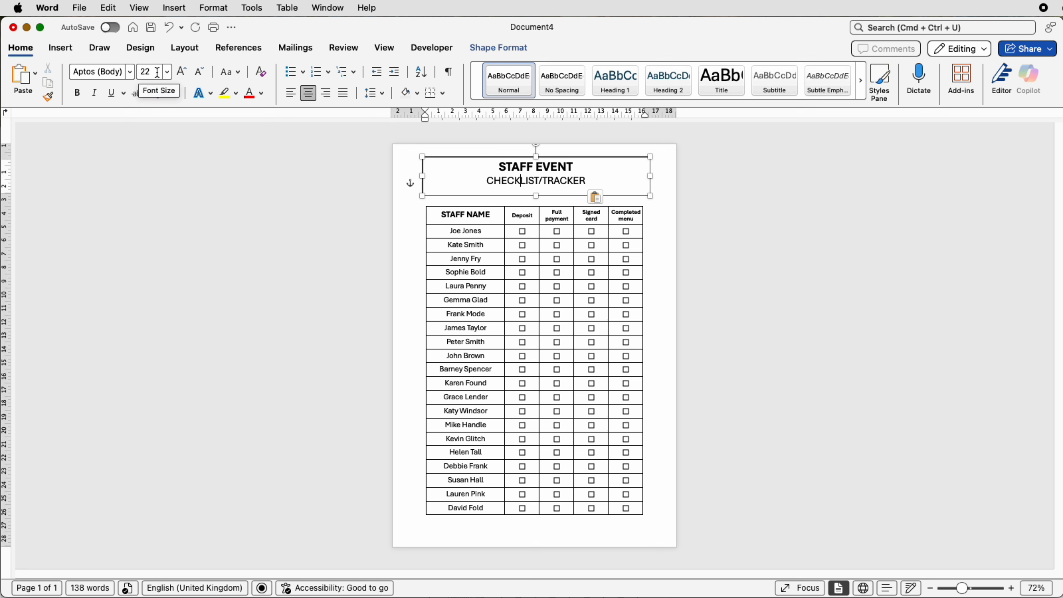
# - Narrow the title text box on both sides to line up with the table's edges
pyautogui.click(660, 237)
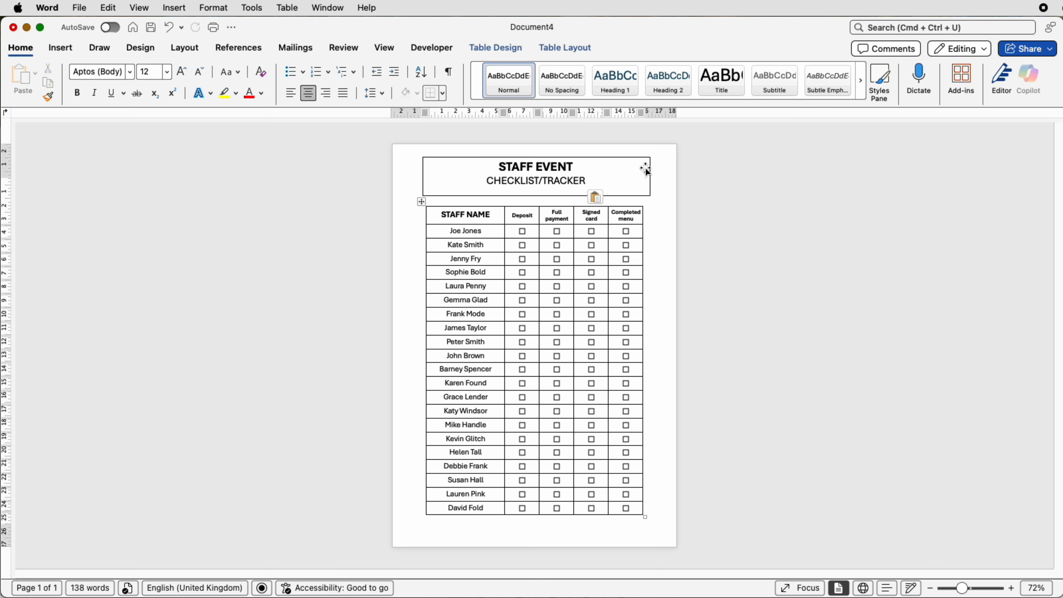
pyautogui.click(634, 187)
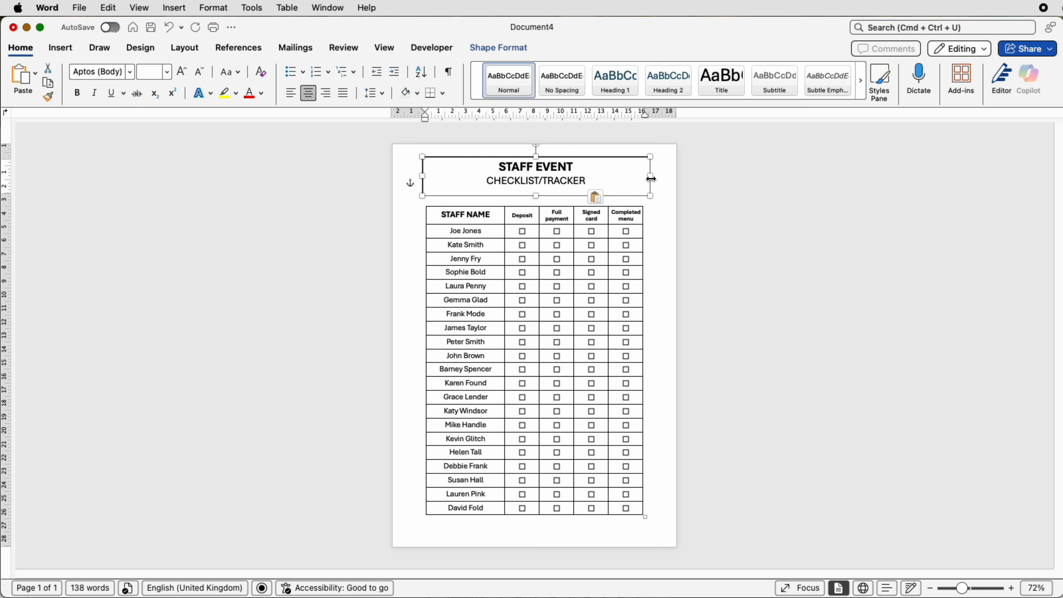
pyautogui.moveTo(651, 179); pyautogui.dragTo(644, 179)
pyautogui.moveTo(422, 178); pyautogui.dragTo(428, 178)
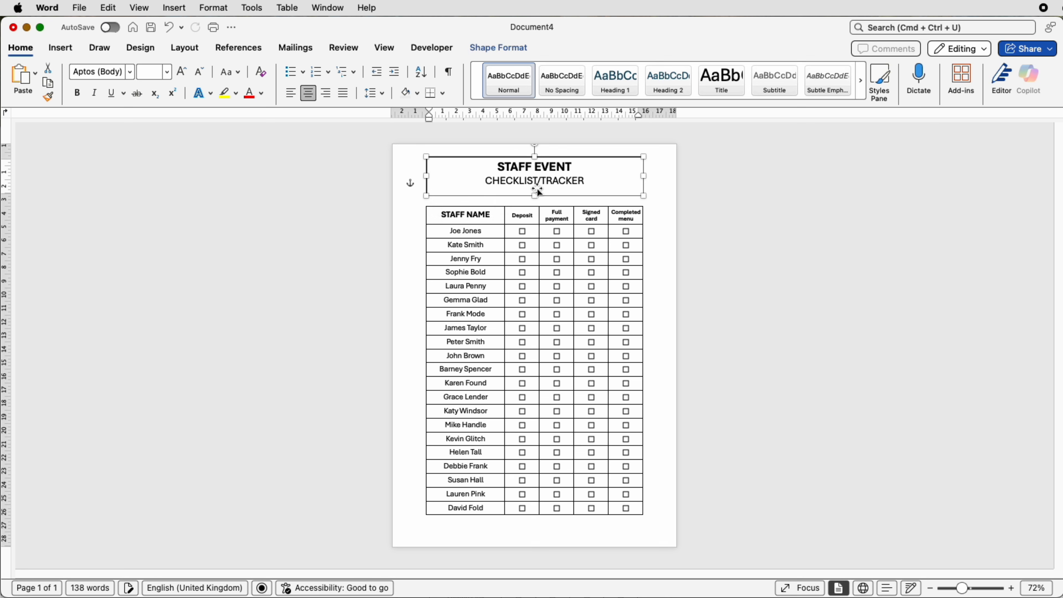
# - Set the title text box's internal top margin to 0.4 cm to lower the text within the box
pyautogui.click(615, 184)
pyautogui.click(514, 47)
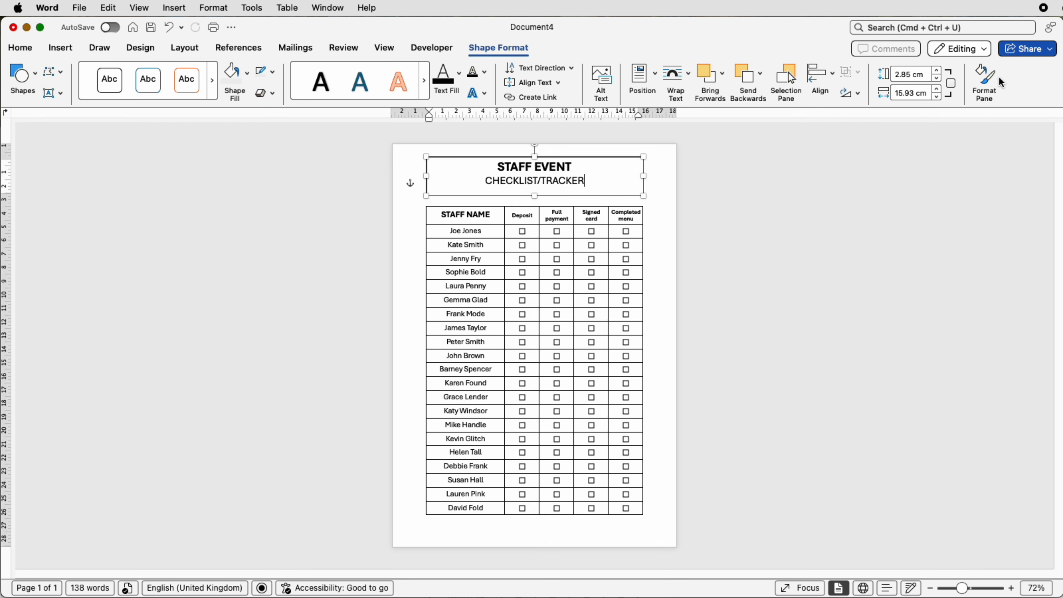
pyautogui.click(986, 81)
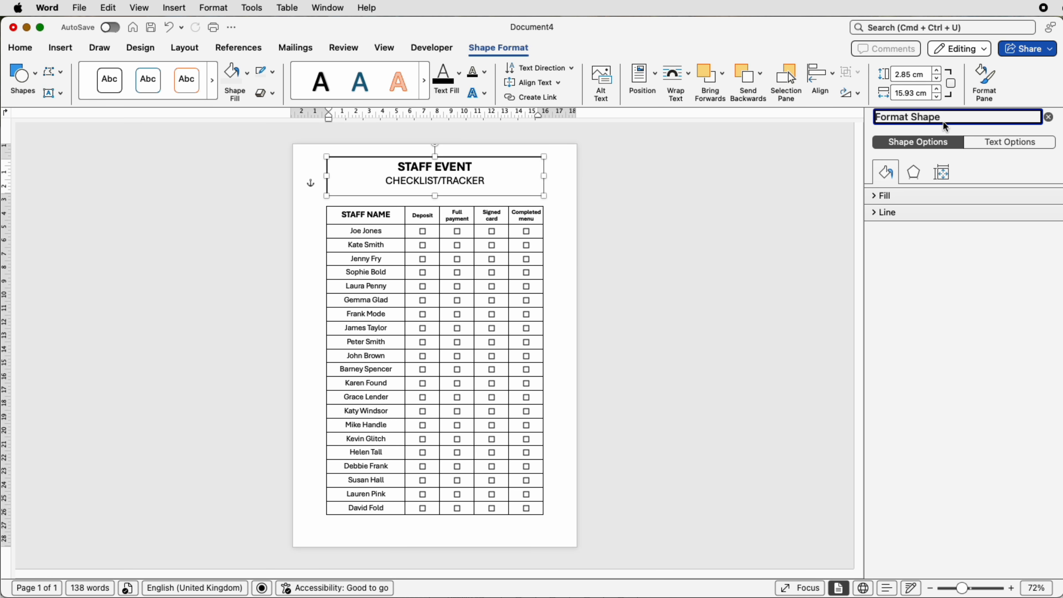
pyautogui.click(941, 173)
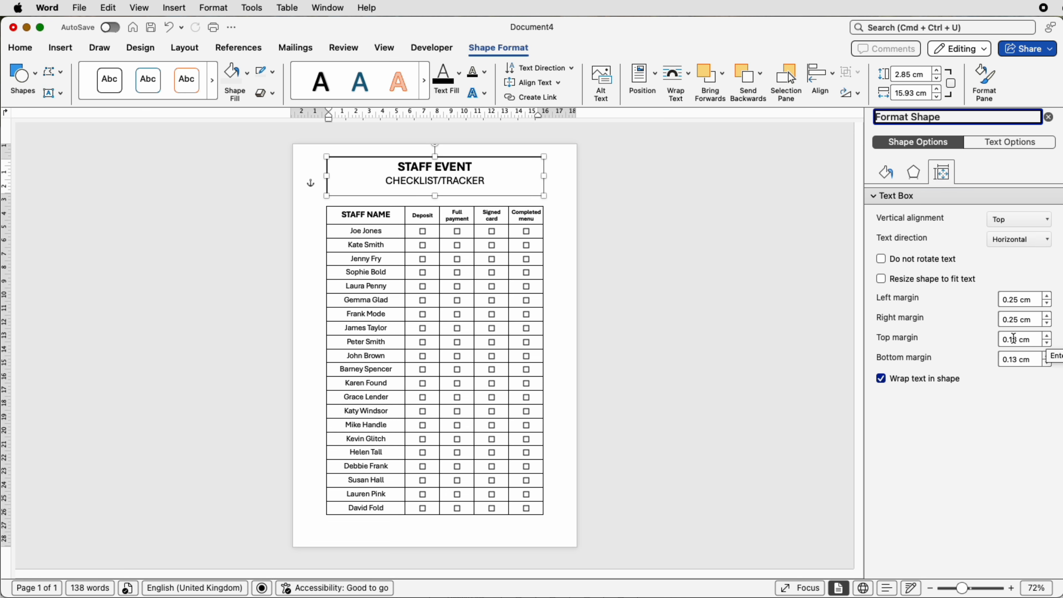
pyautogui.click(1049, 341)
pyautogui.click(1049, 337)
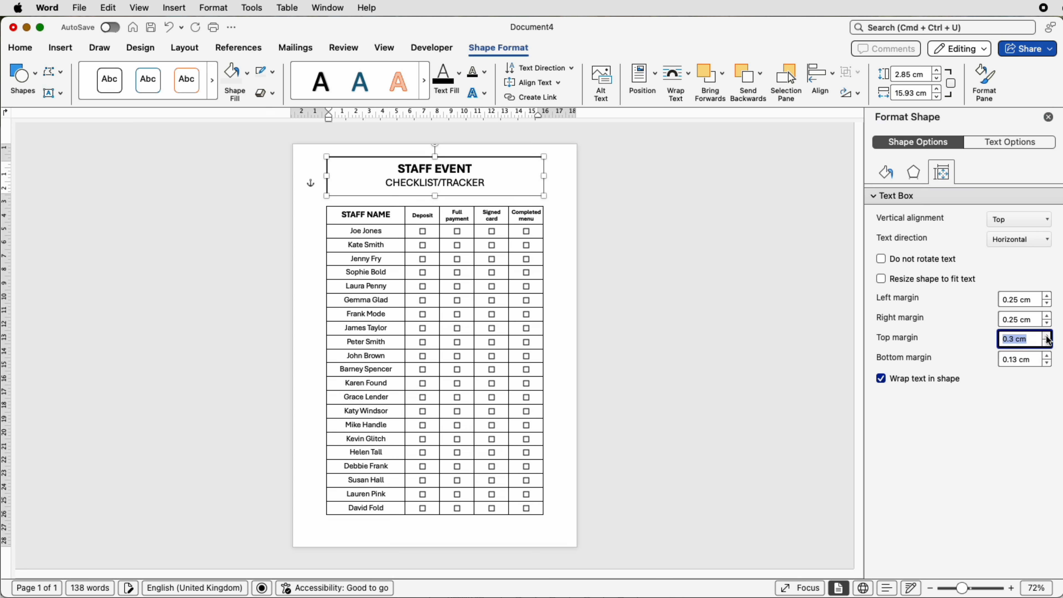
pyautogui.click(1049, 338)
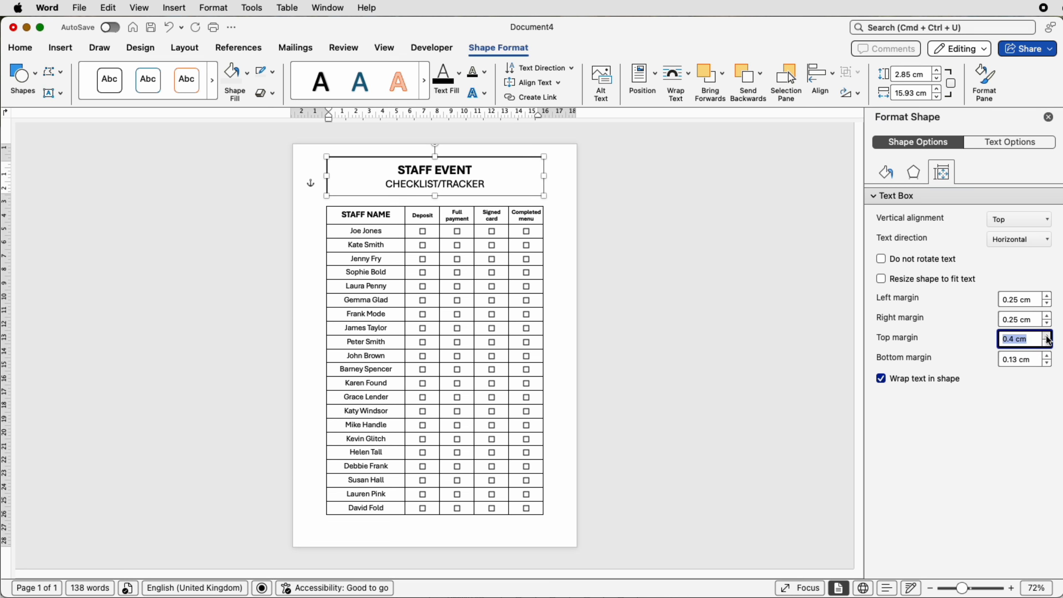
pyautogui.click(707, 214)
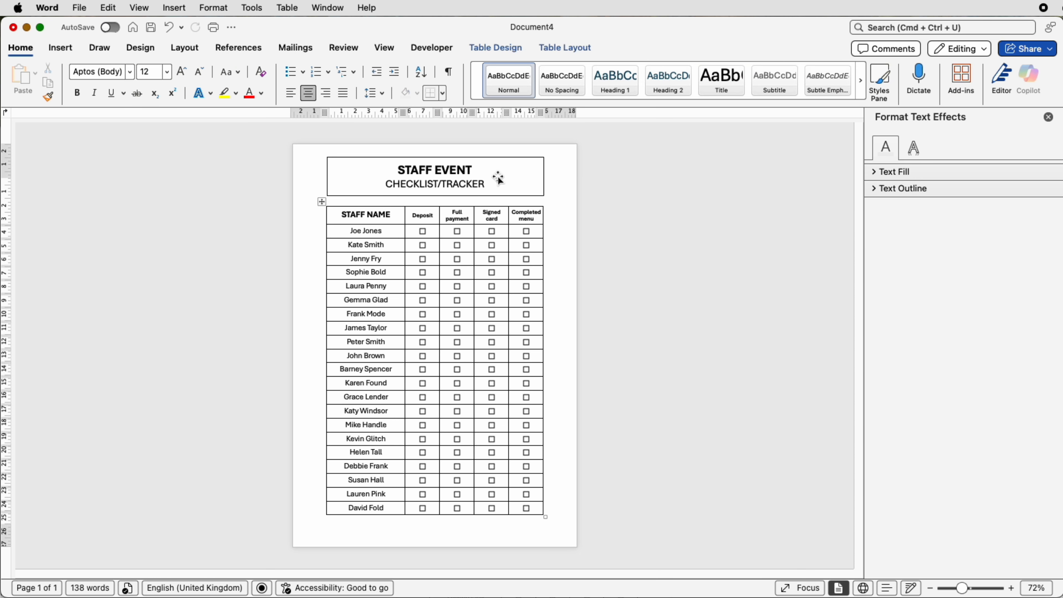
# - Remove the outline from the title text box above the table
pyautogui.click(510, 175)
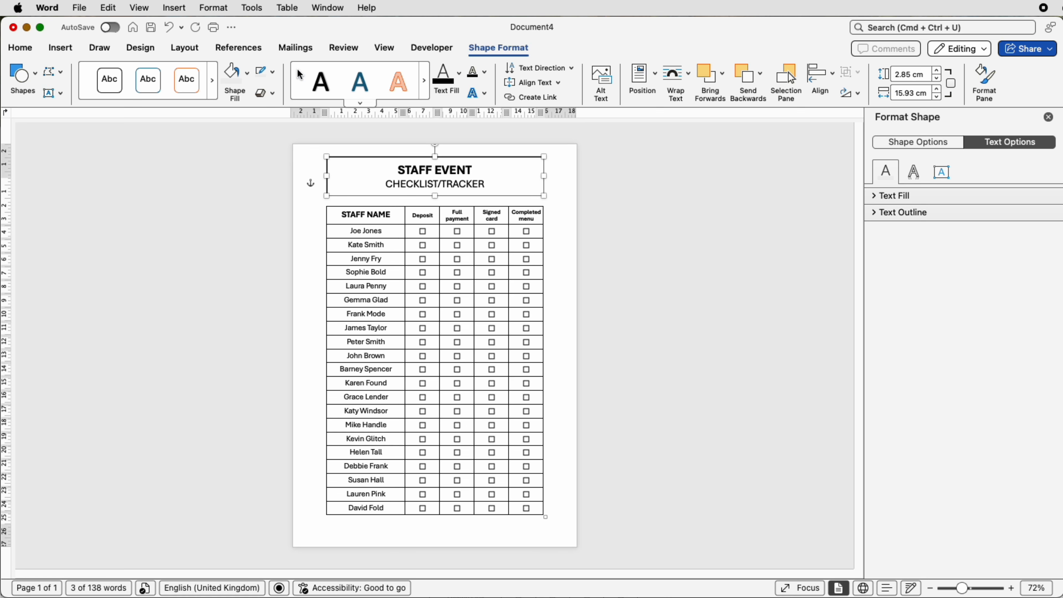
pyautogui.click(274, 72)
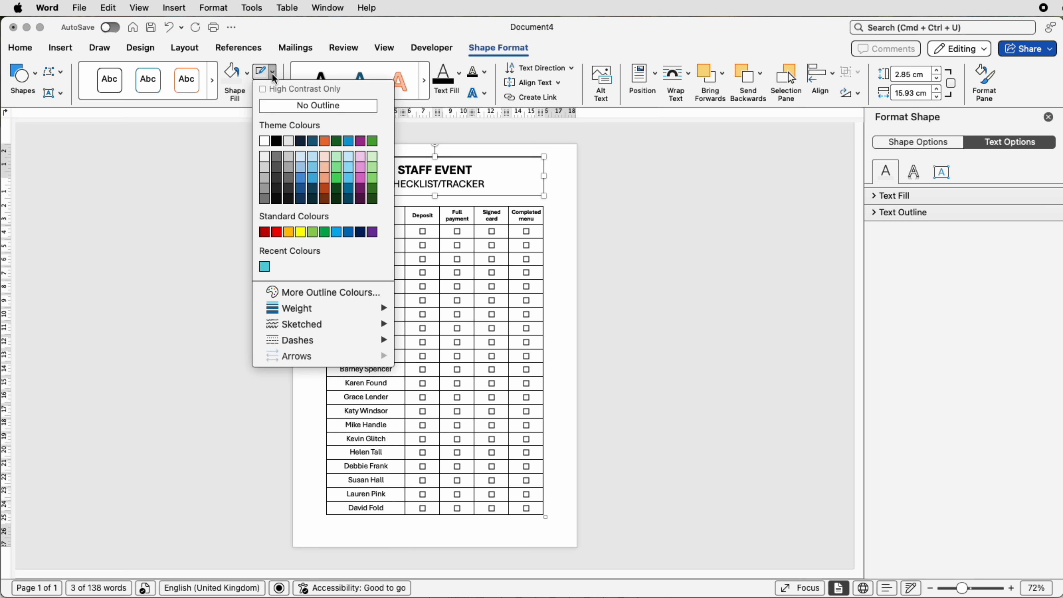
pyautogui.click(273, 107)
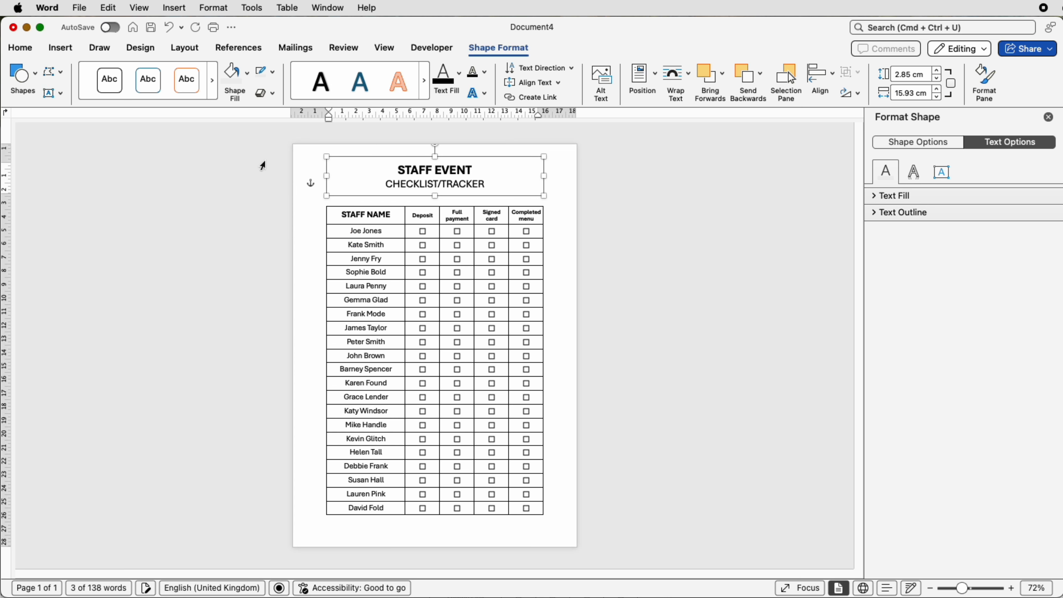
pyautogui.click(610, 225)
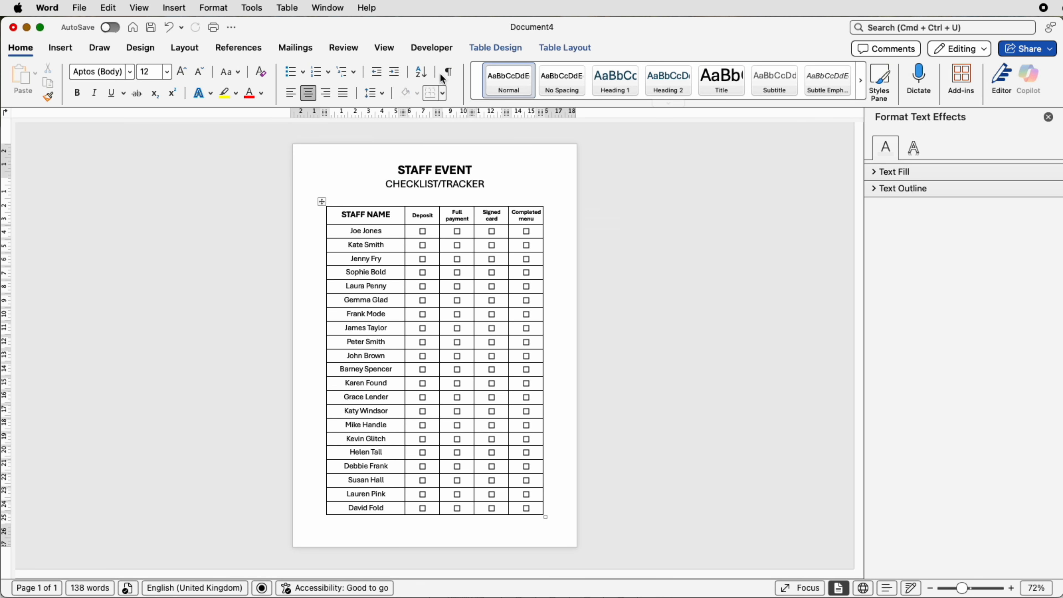
# - Protect the form and test the checkboxes for Full payment in the second staff row and Completed menu in the fifth
pyautogui.click(419, 52)
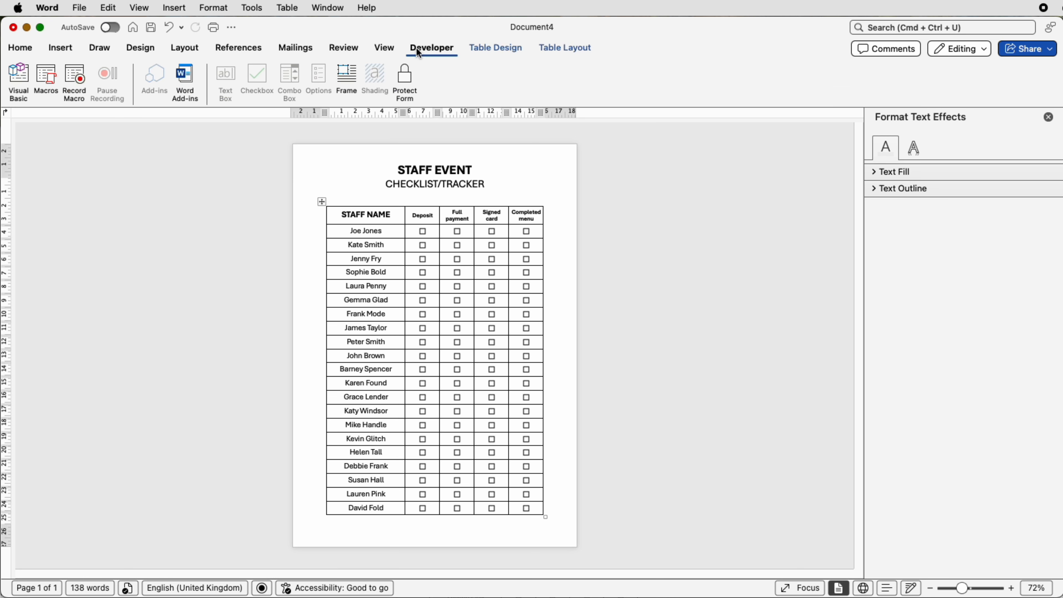
pyautogui.click(401, 85)
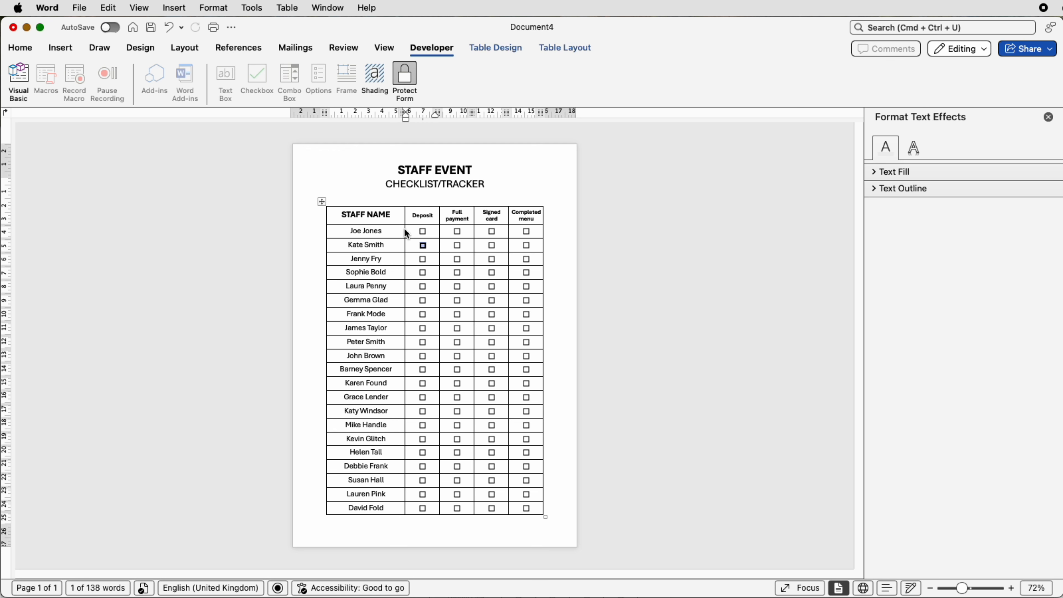
pyautogui.click(457, 245)
pyautogui.click(458, 246)
pyautogui.click(525, 286)
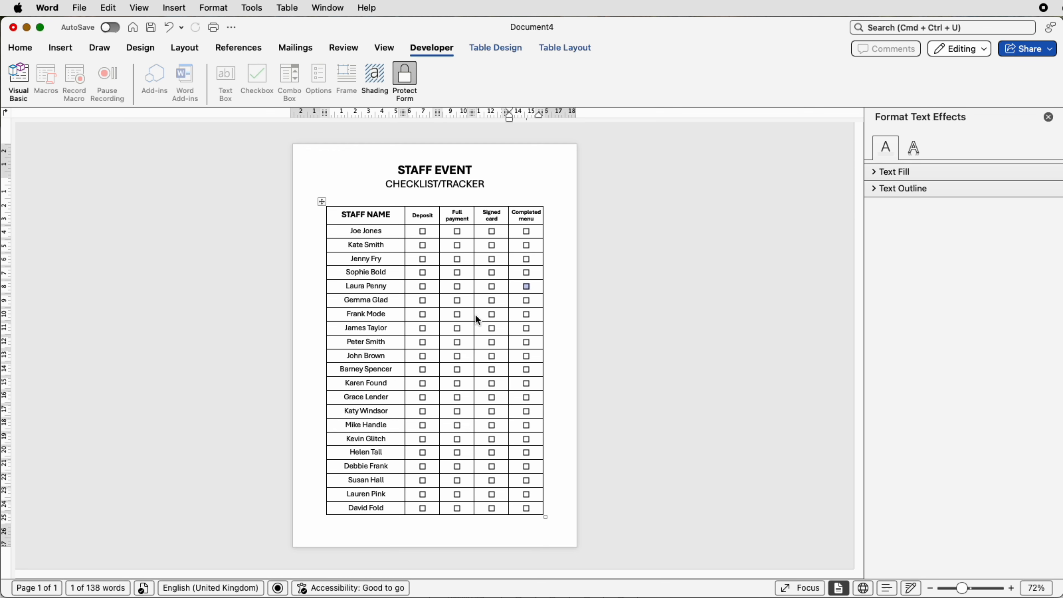
# - Tick Deposit in the seventh staff row, Full payment in the sixth and Signed card in the fifth
pyautogui.click(457, 302)
pyautogui.click(423, 314)
pyautogui.click(458, 301)
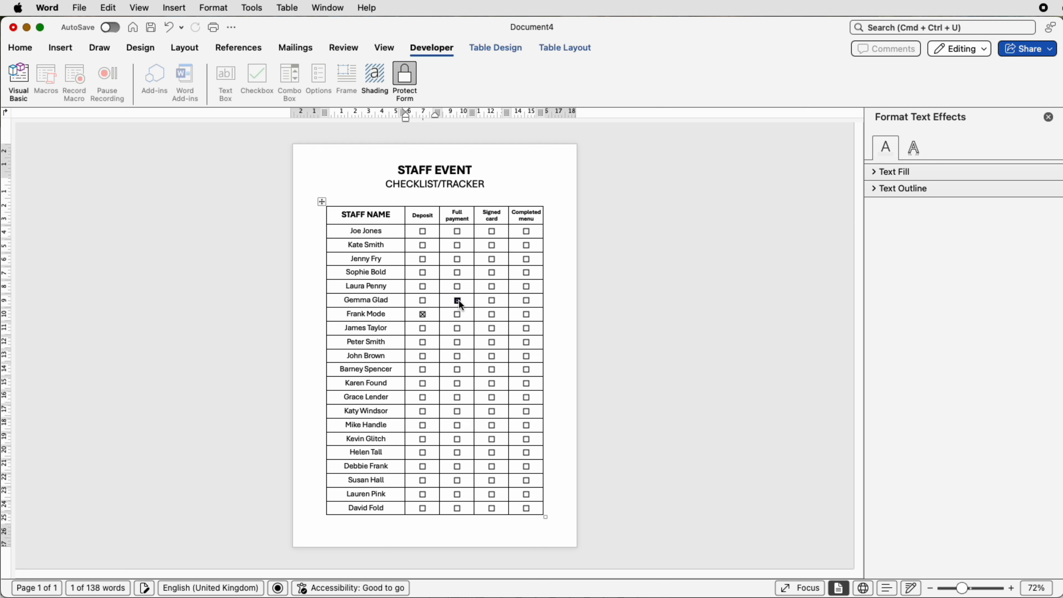
pyautogui.click(493, 287)
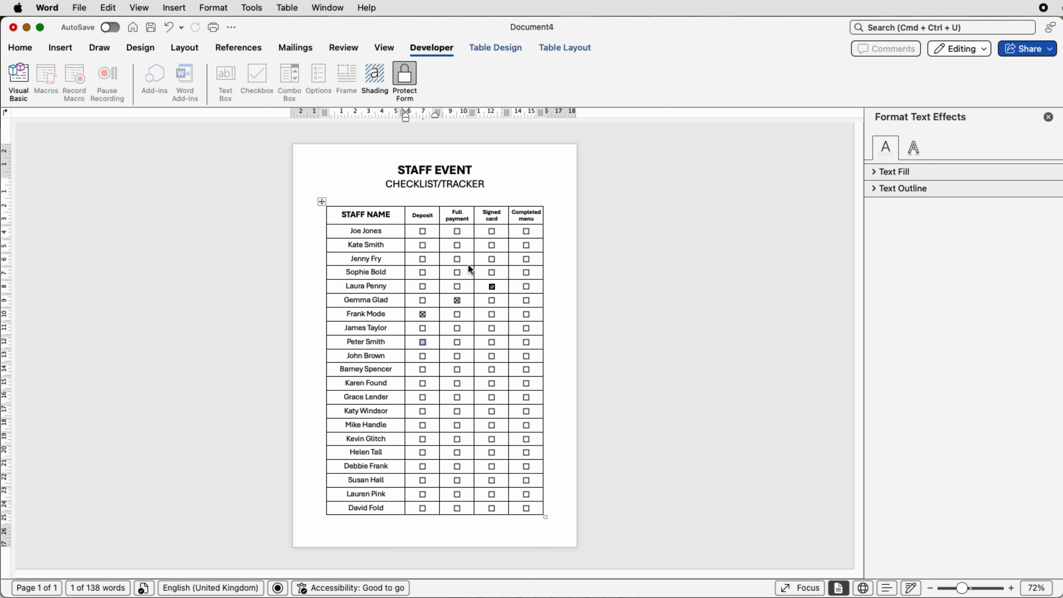